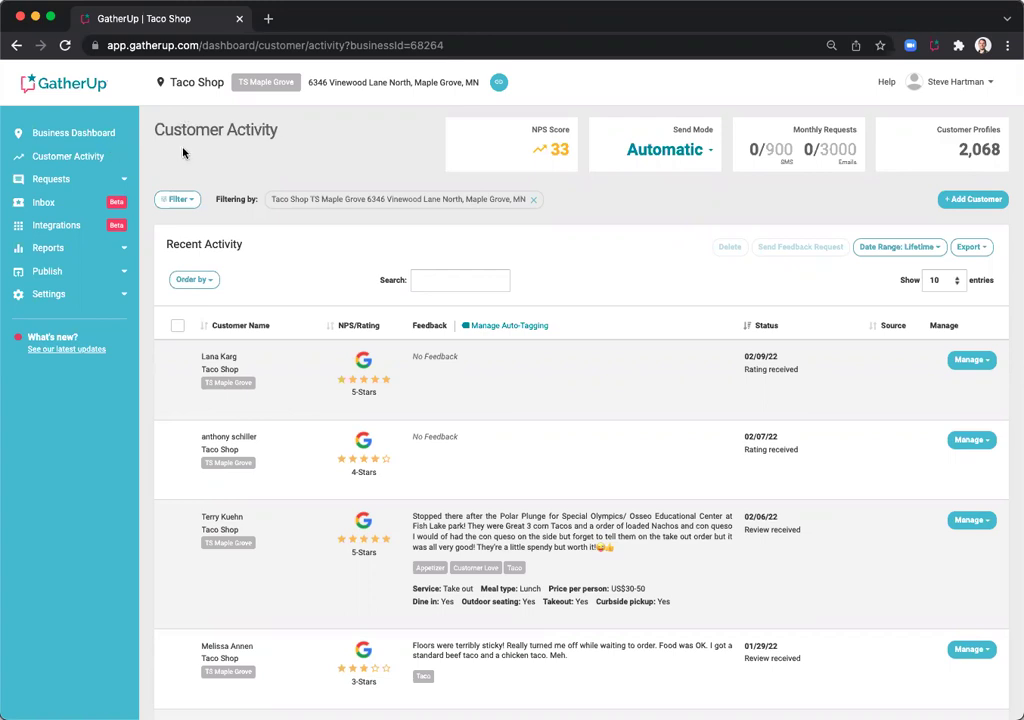
Open Request Modes under Requests for Taco Shop, showing Direct Mode's review request sequence.
click(123, 183)
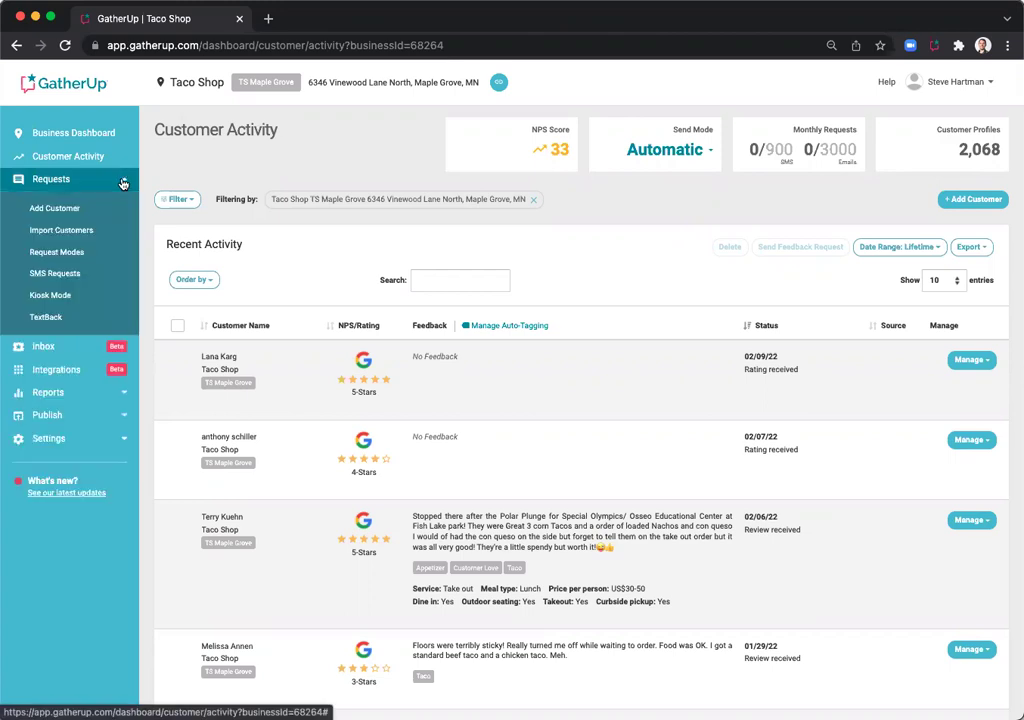
click(77, 255)
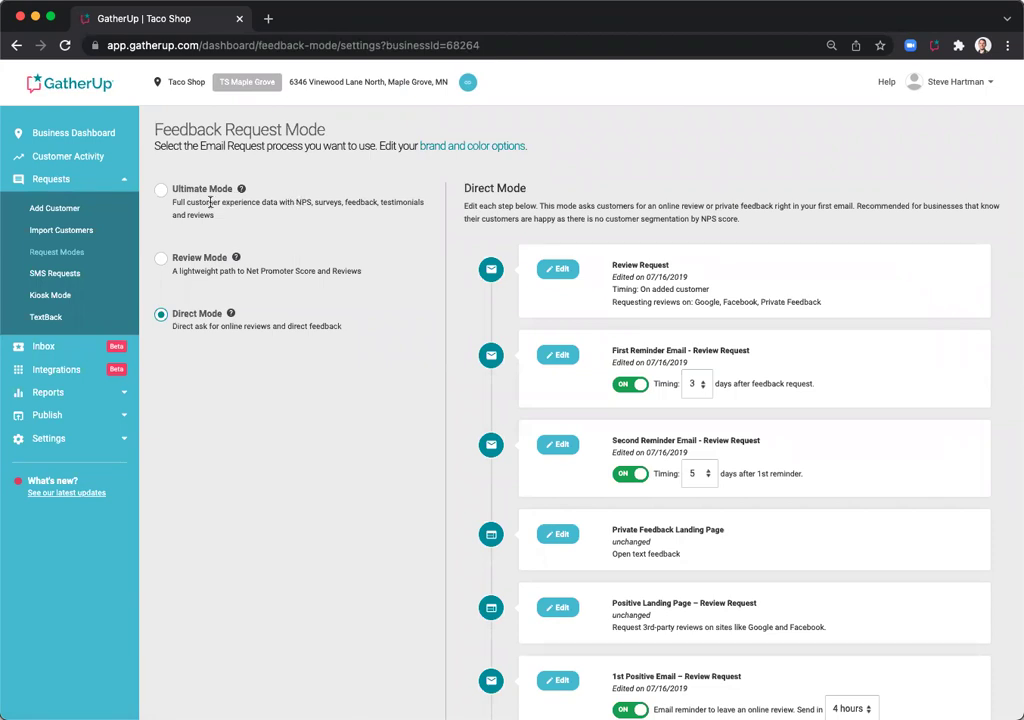
Select Ultimate Mode to list its feedback request, reminder email and landing page steps.
click(160, 193)
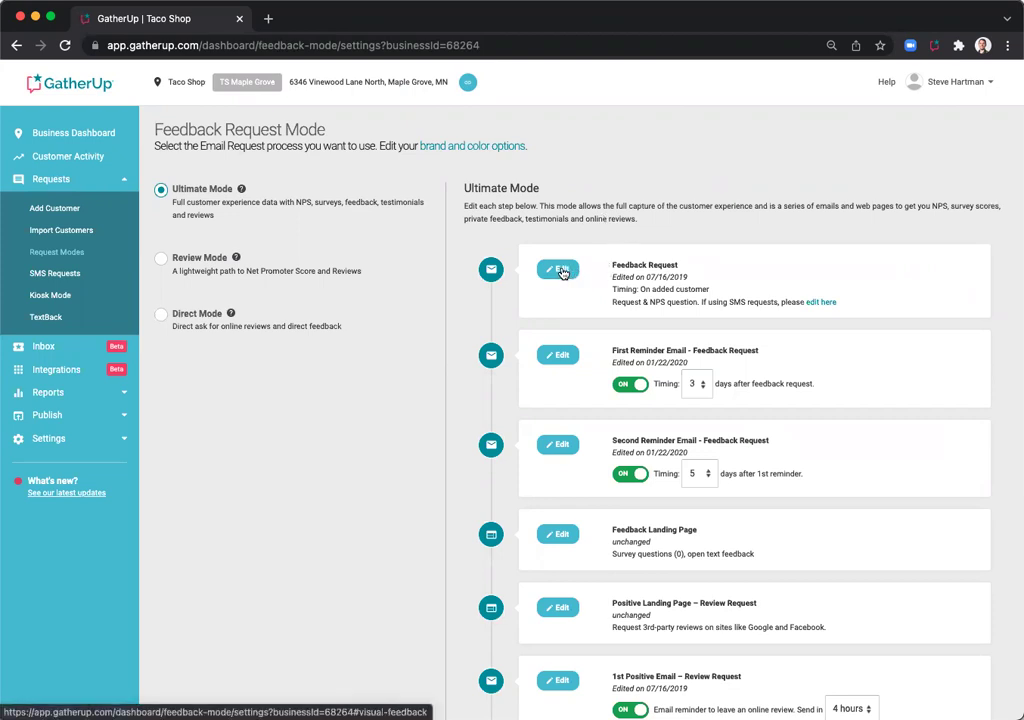
click(560, 270)
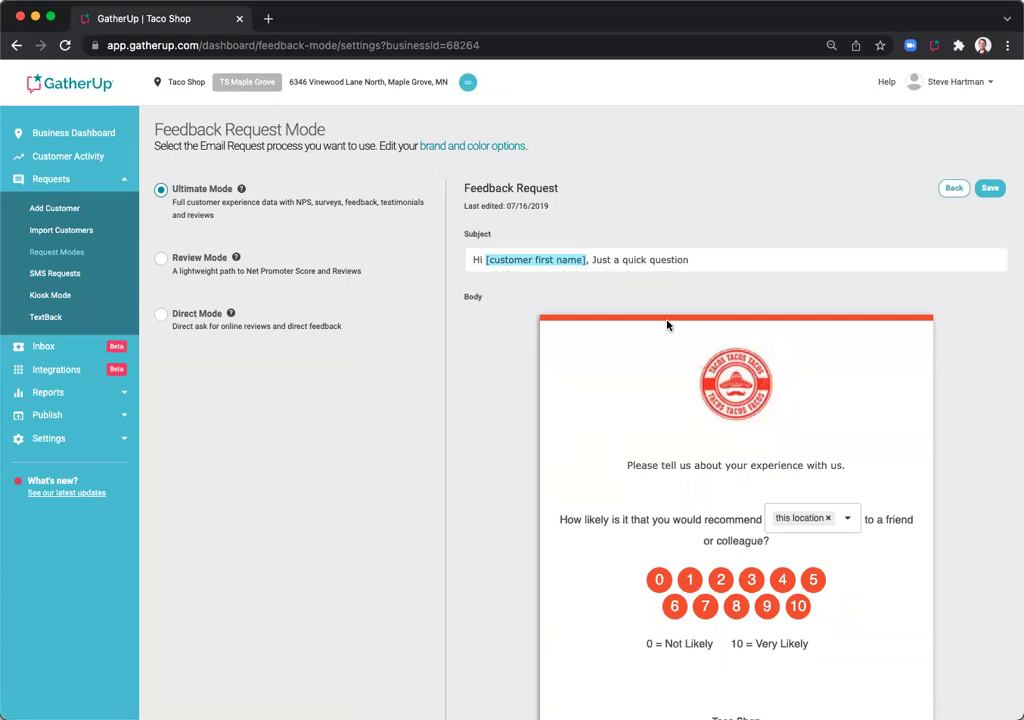
scroll(670, 360, down, 3)
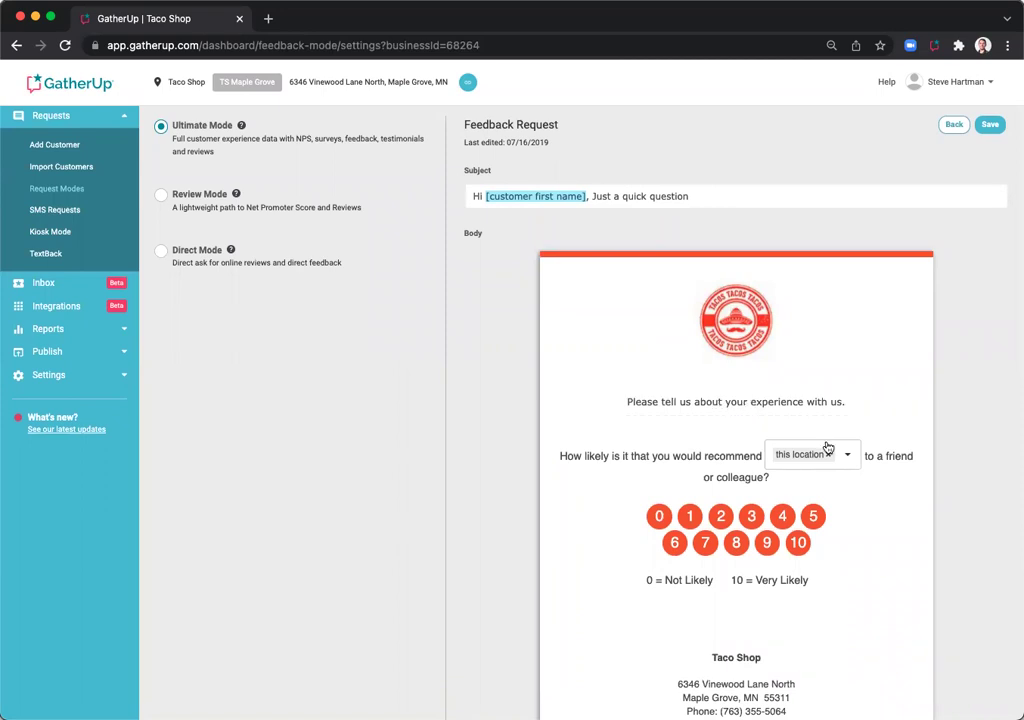
scroll(826, 448, down, 2)
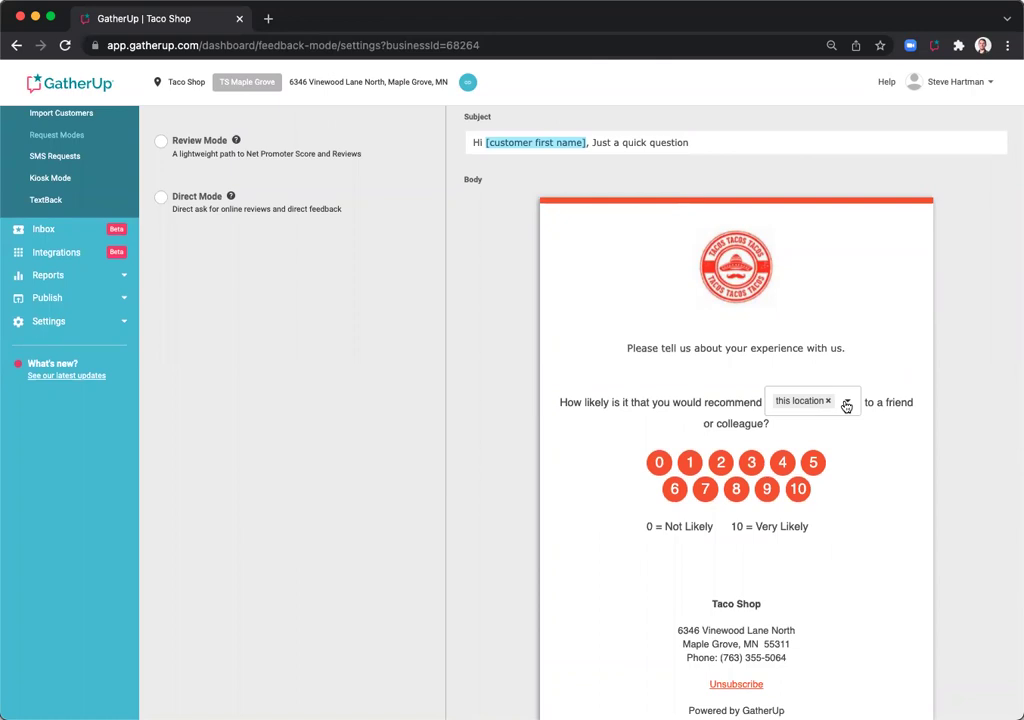
click(845, 403)
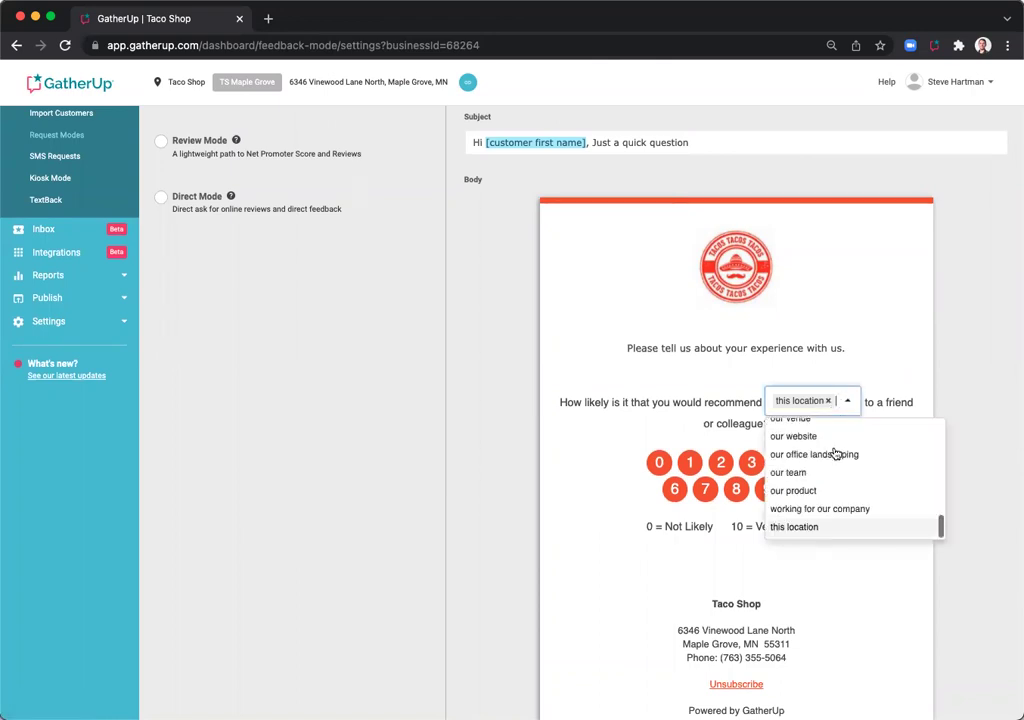
scroll(836, 476, up, 5)
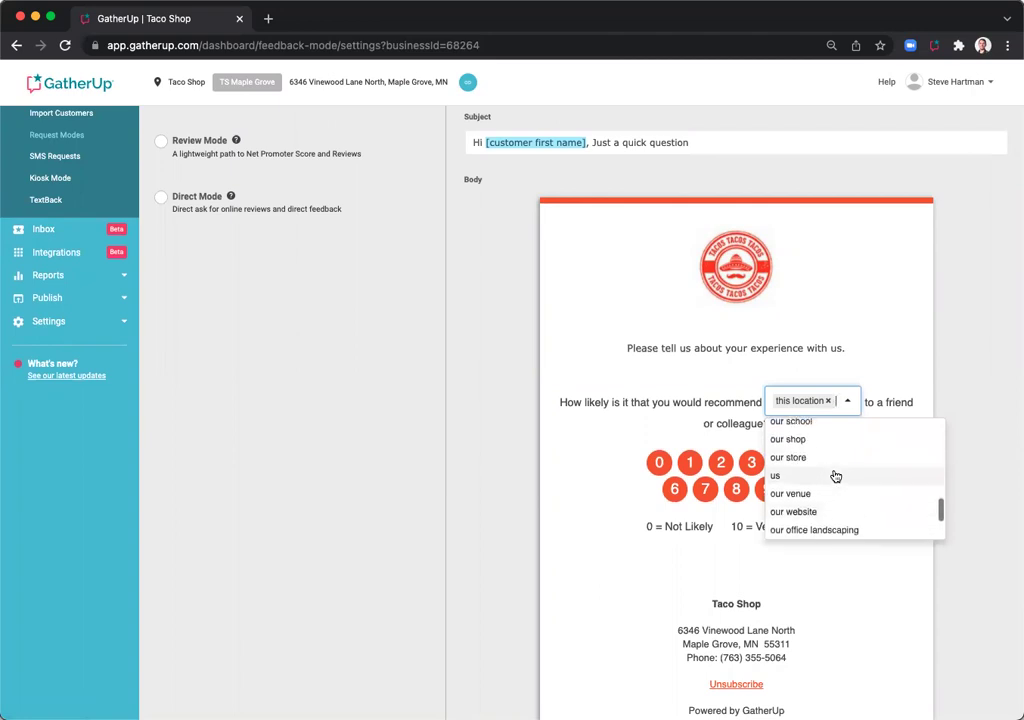
scroll(836, 476, up, 3)
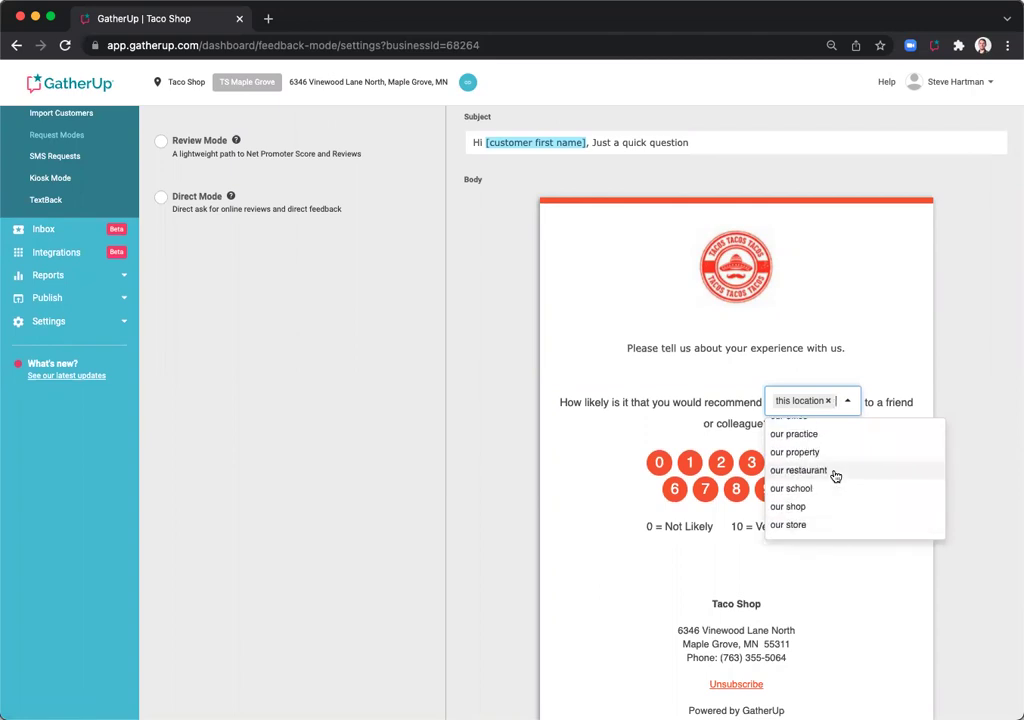
click(876, 362)
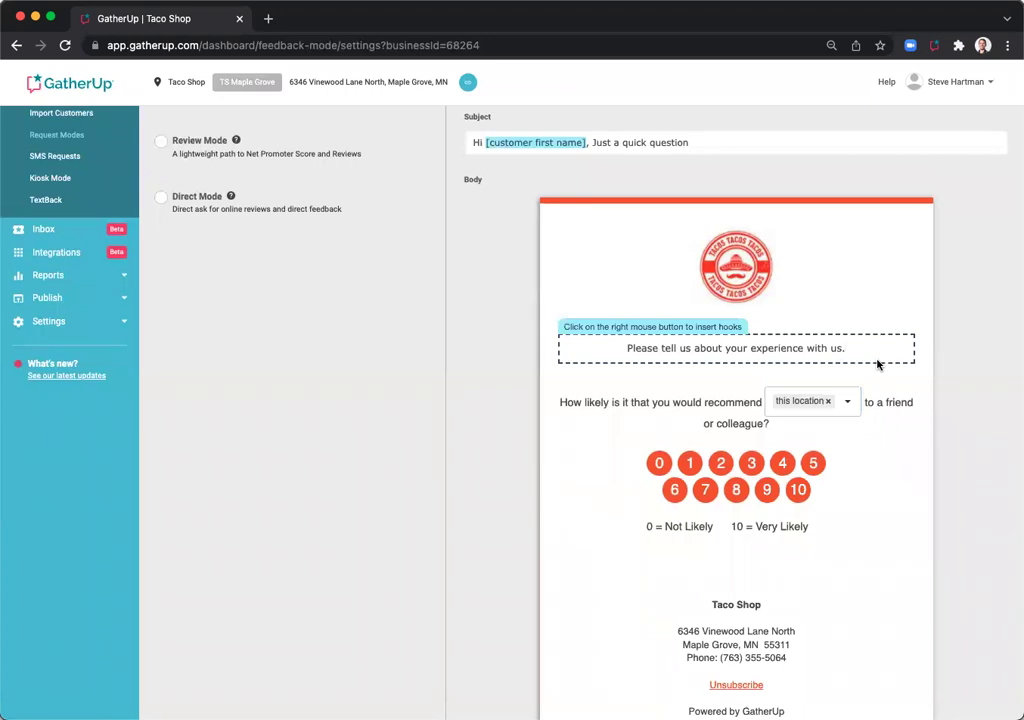
scroll(882, 510, down, 2)
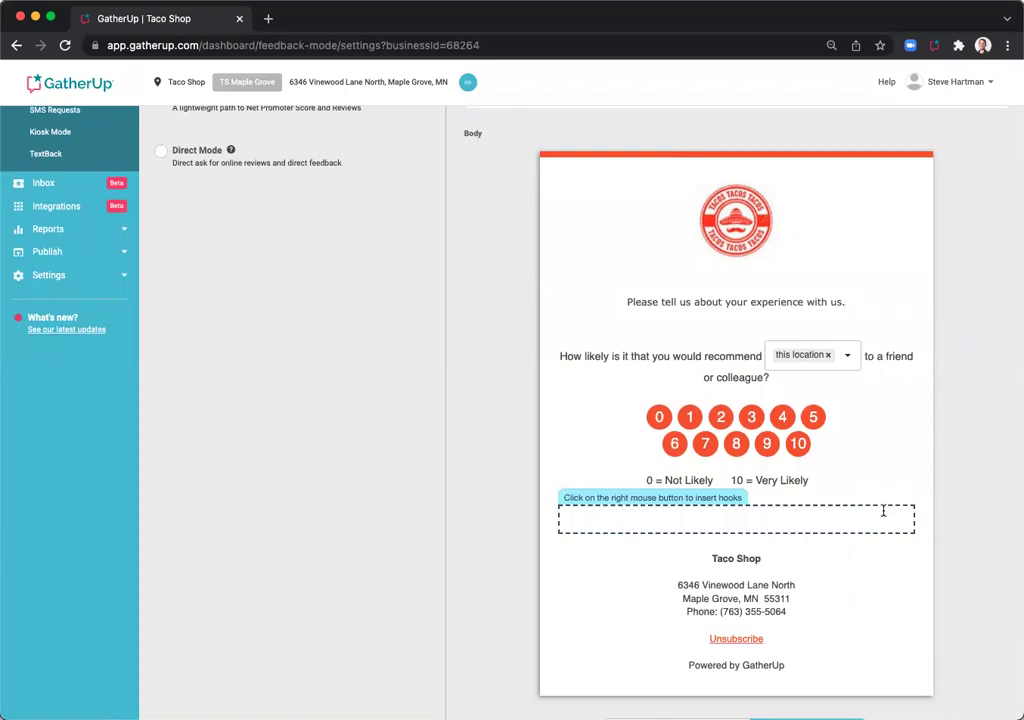
scroll(883, 511, up, 1)
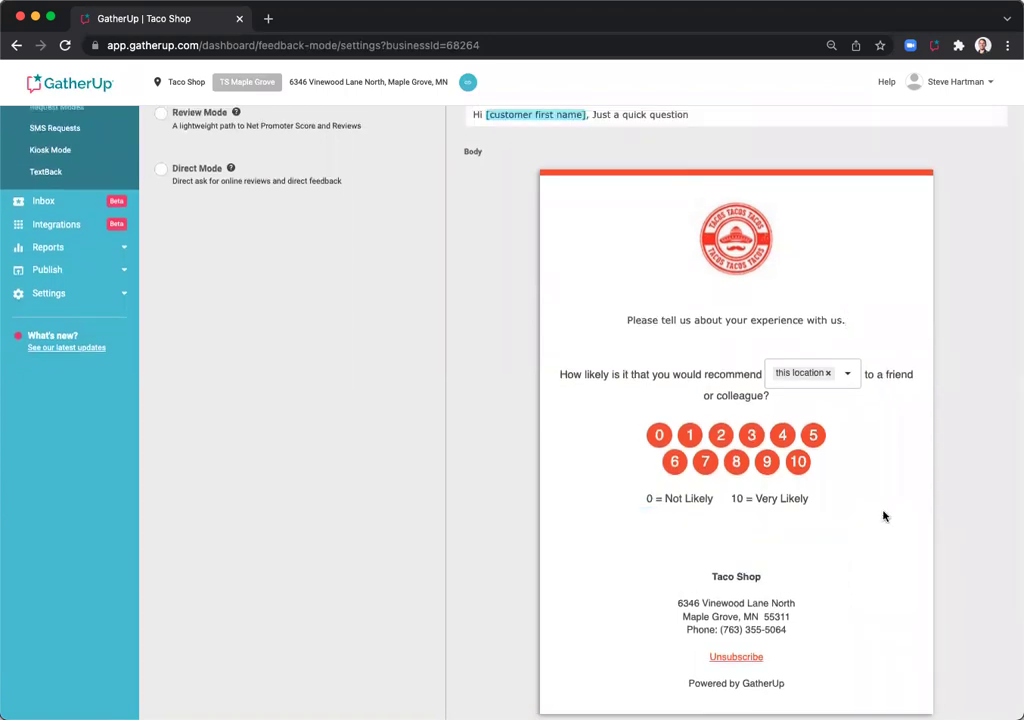
scroll(883, 516, up, 4)
Switch the First Reminder Email and Second Reminder Email toggles to OFF in Ultimate Mode.
click(952, 195)
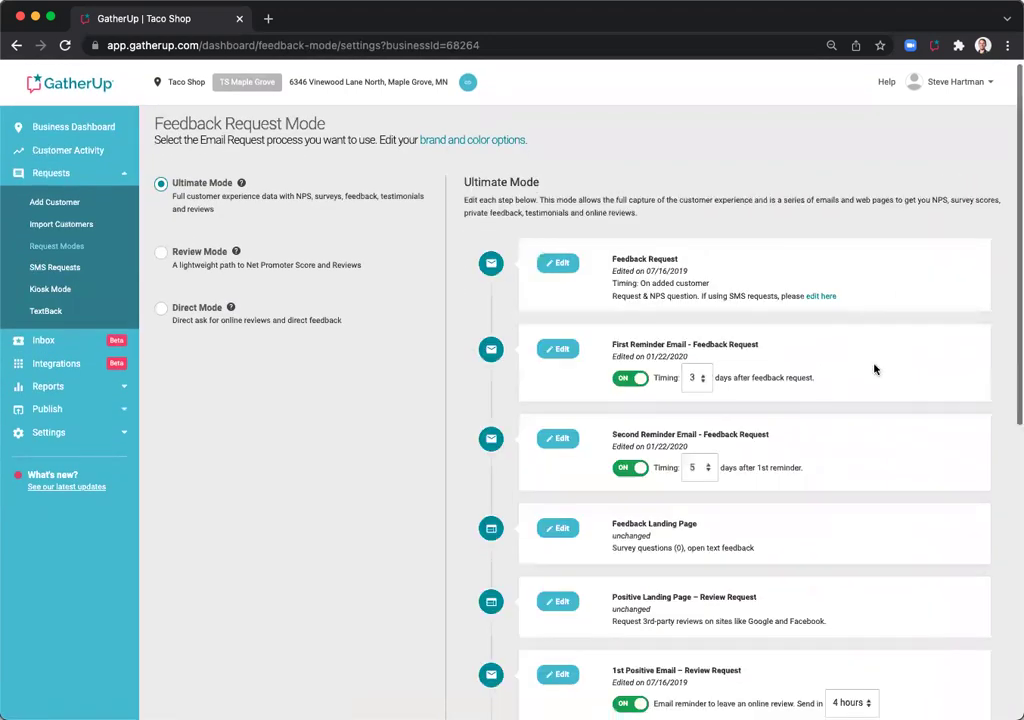
scroll(874, 366, down, 1)
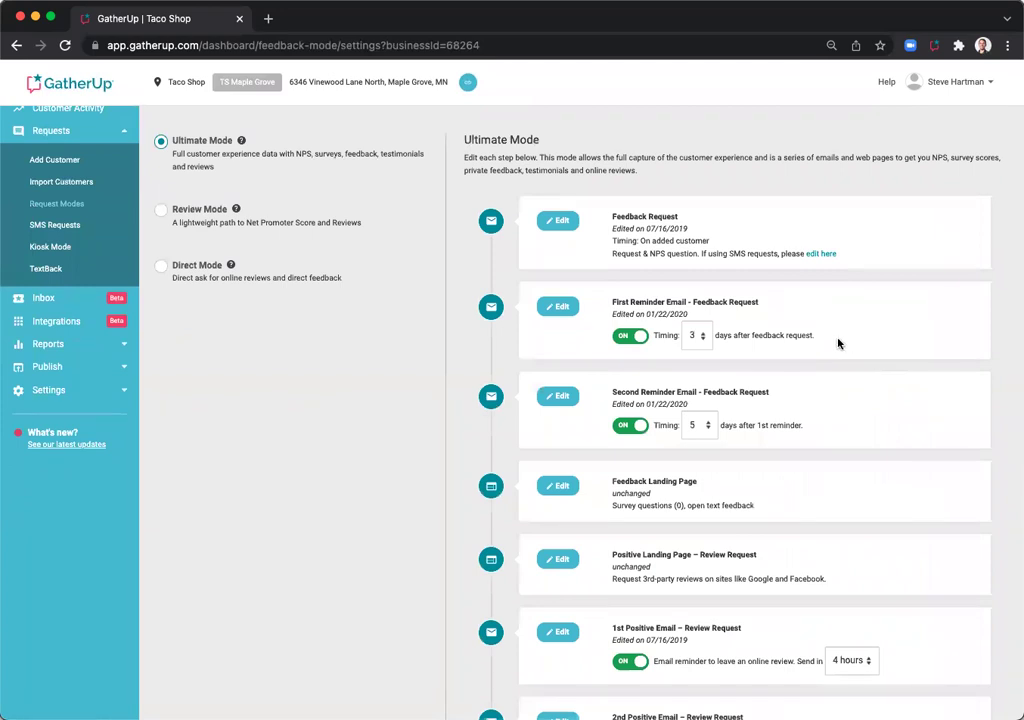
click(631, 338)
click(631, 338)
click(630, 337)
click(636, 427)
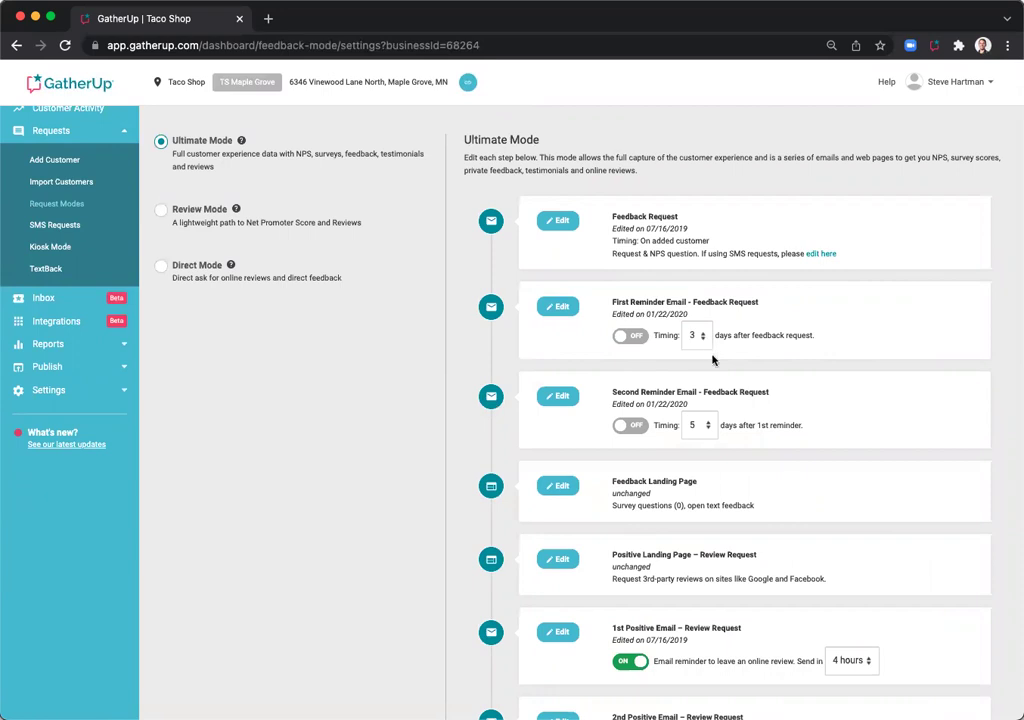
scroll(617, 469, down, 2)
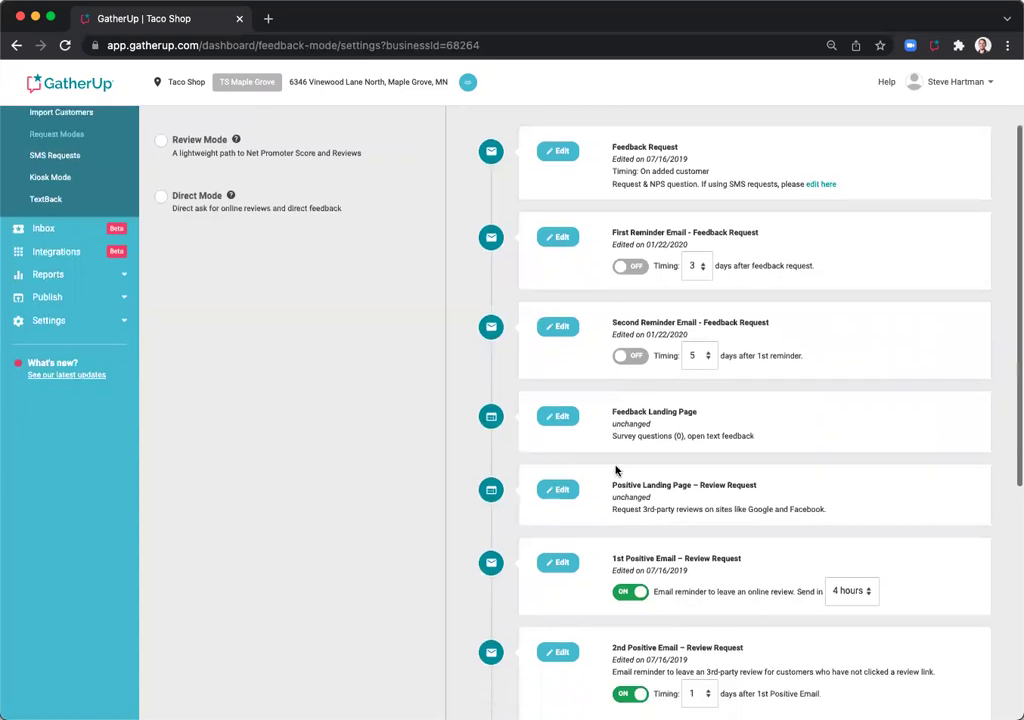
Add the question 'How was your customer service?' to the Feedback Landing Page.
click(555, 415)
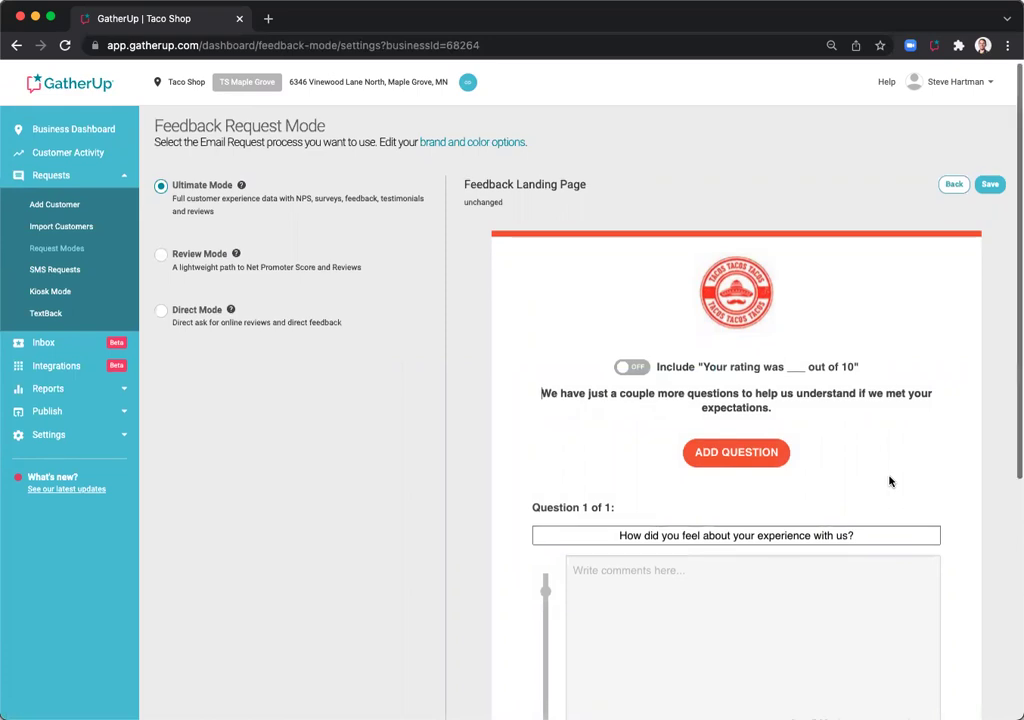
scroll(889, 480, down, 1)
click(755, 425)
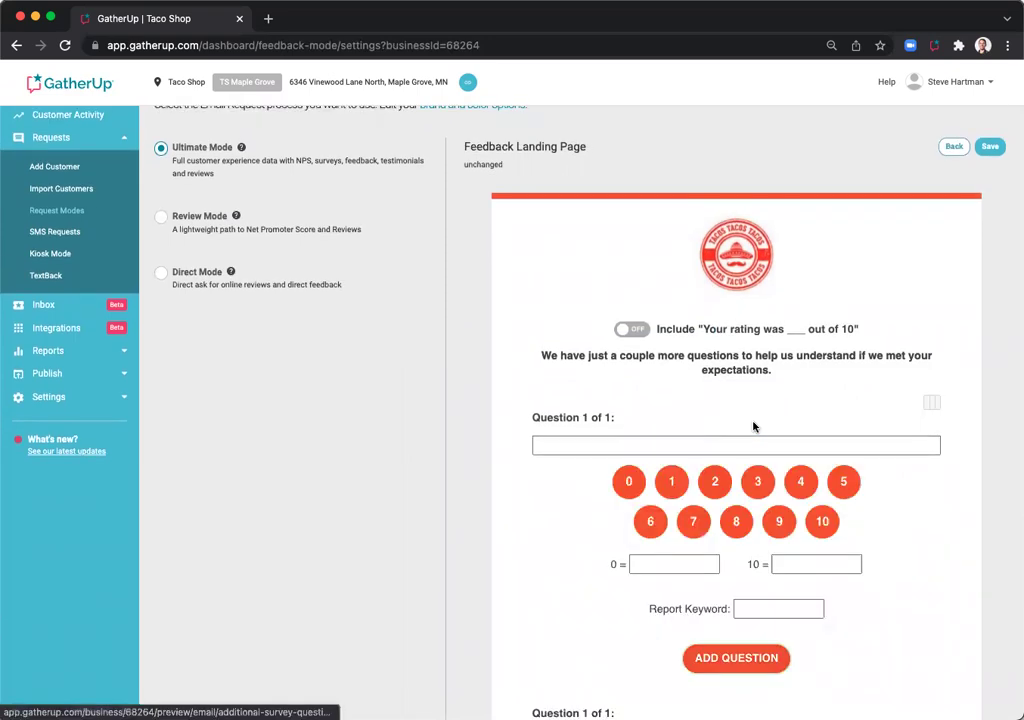
click(745, 445)
text(Hows)
key(BackSpace)
text(wa)
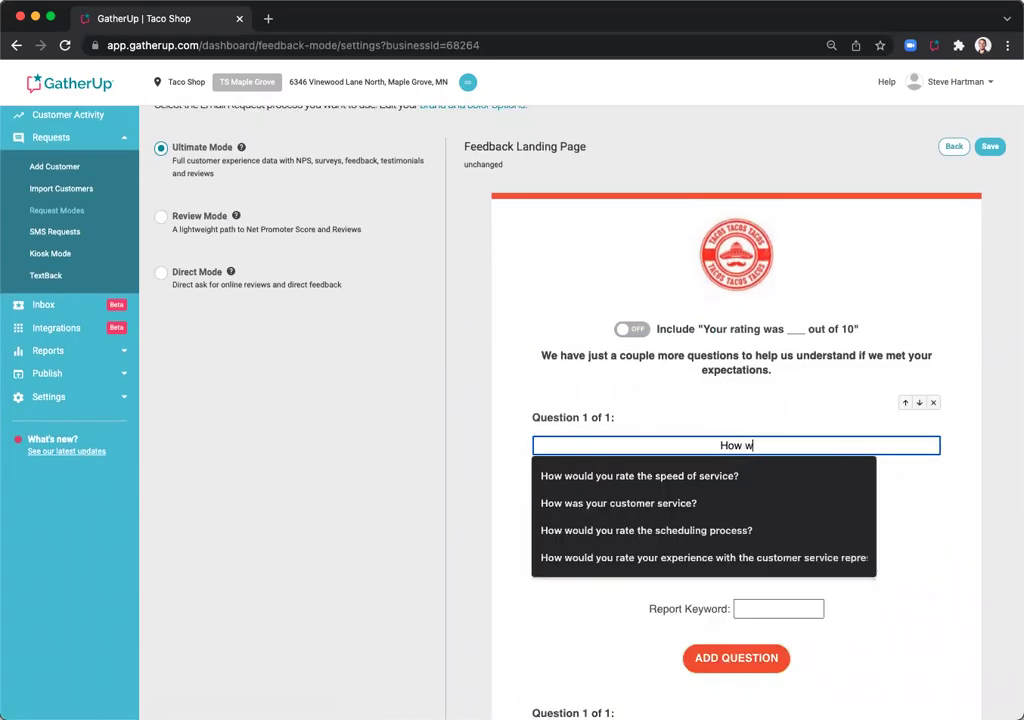
click(665, 480)
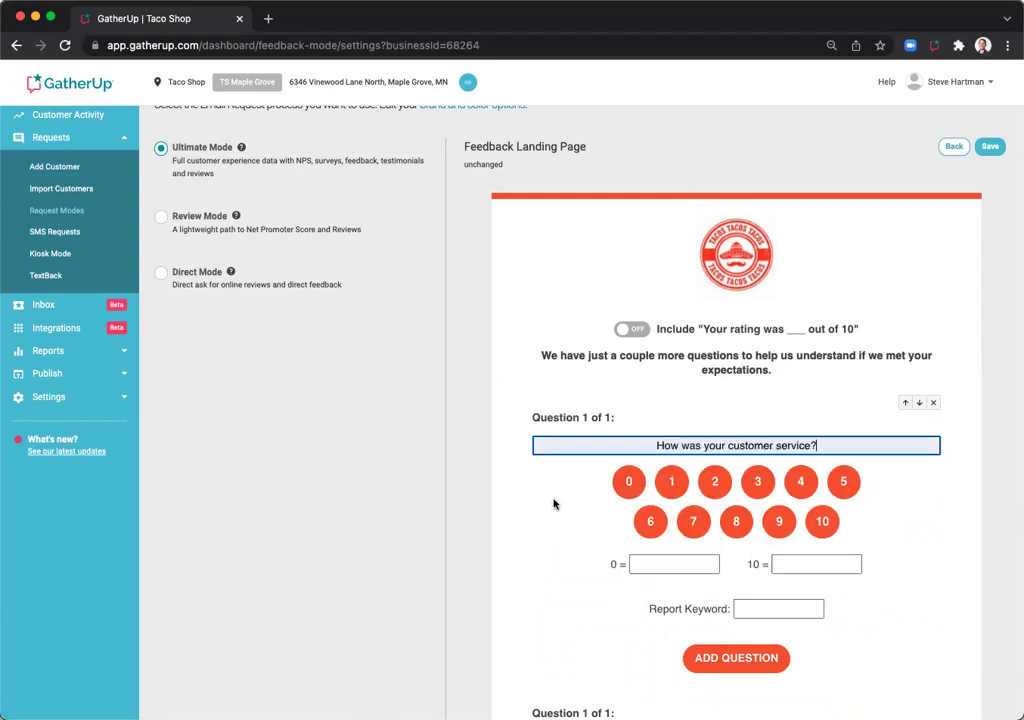
Label the scale 0 = Poor and 10 = Excellent, with report keyword 'Customer Service'.
scroll(553, 503, down, 2)
click(643, 467)
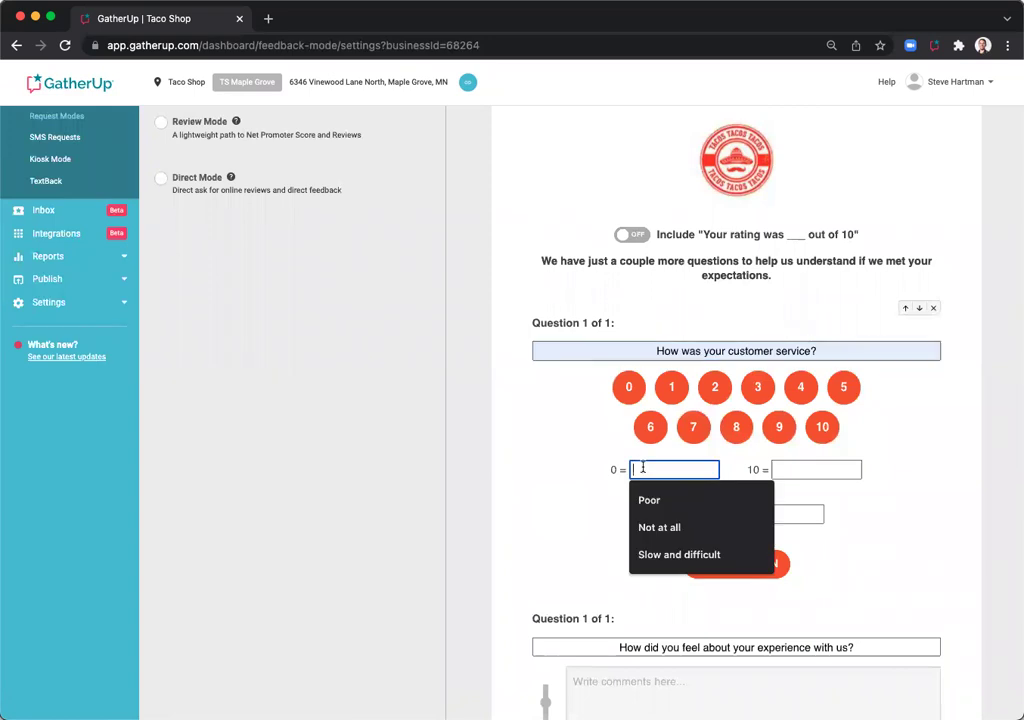
click(650, 499)
click(822, 467)
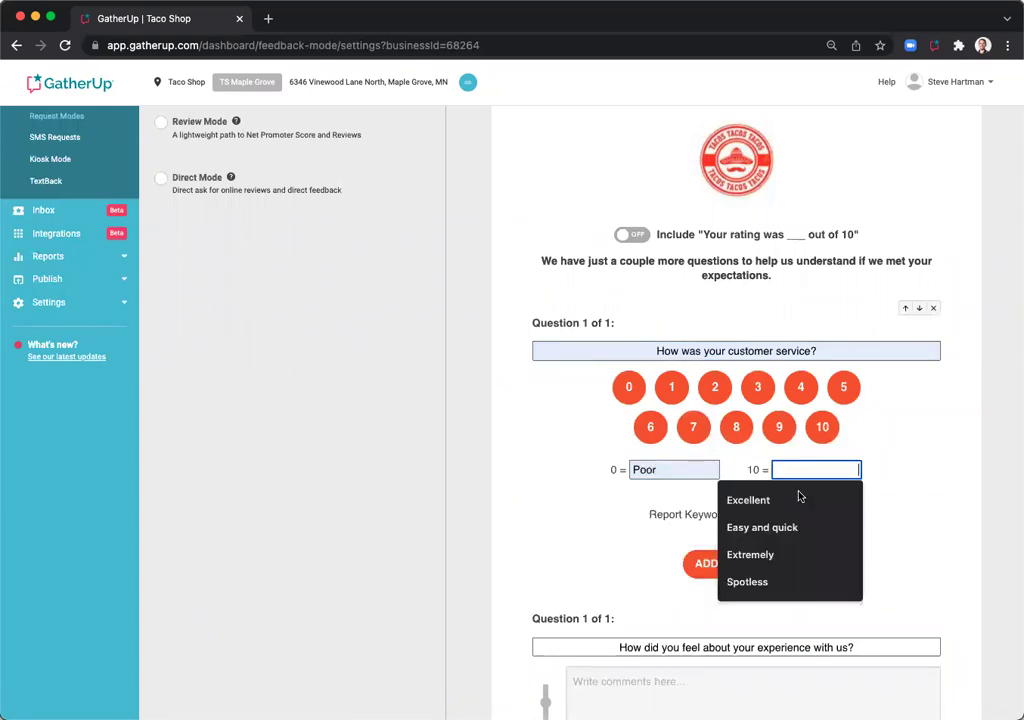
click(798, 494)
click(780, 515)
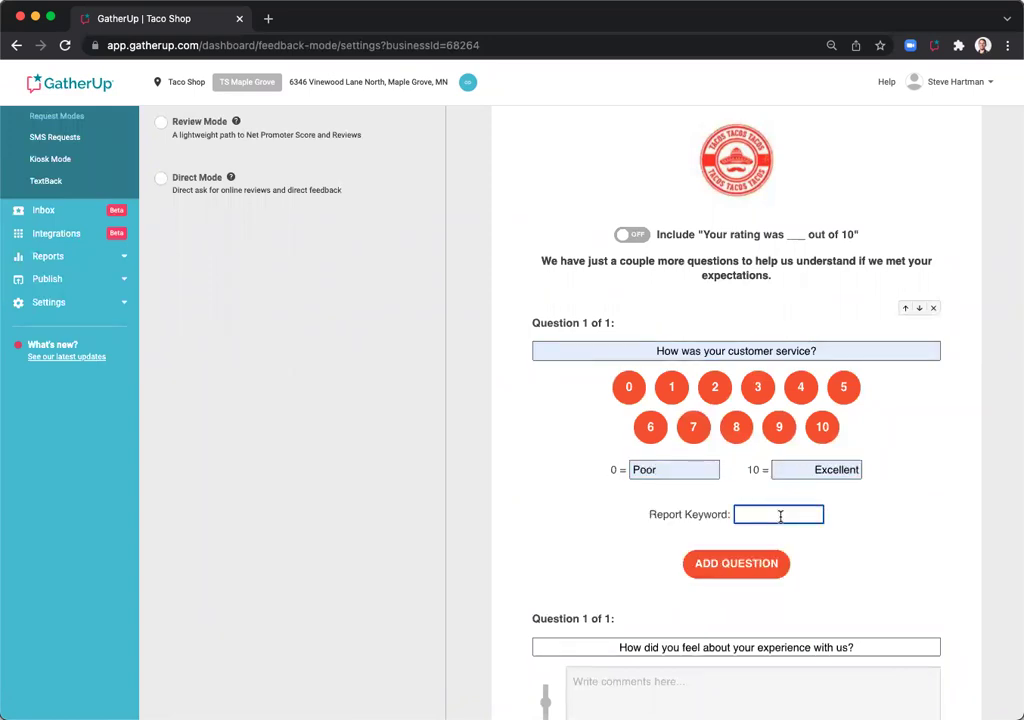
text(Customer Service)
Select the closing question mark in the second question's wording.
scroll(867, 549, down, 3)
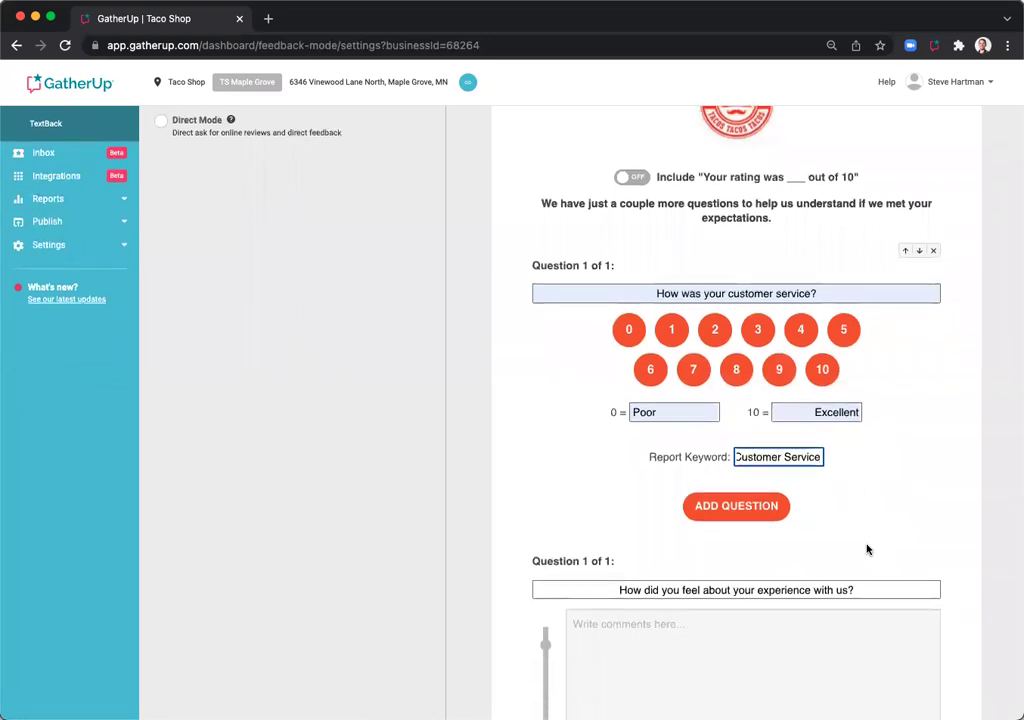
scroll(866, 545, down, 2)
scroll(865, 539, down, 5)
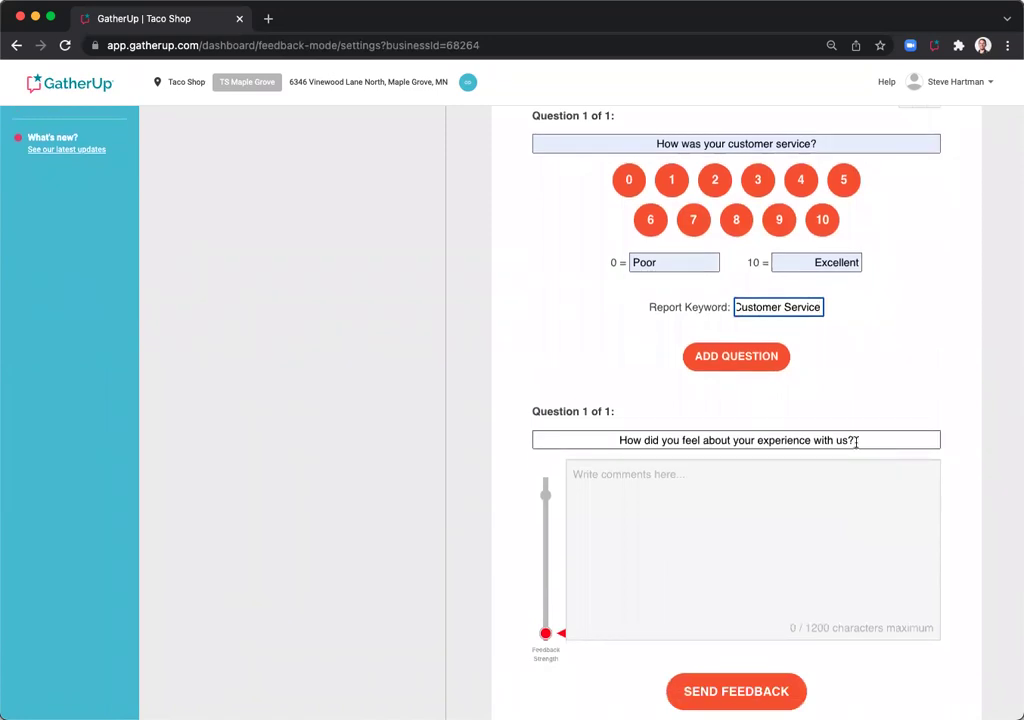
click(856, 441)
double_click(856, 441)
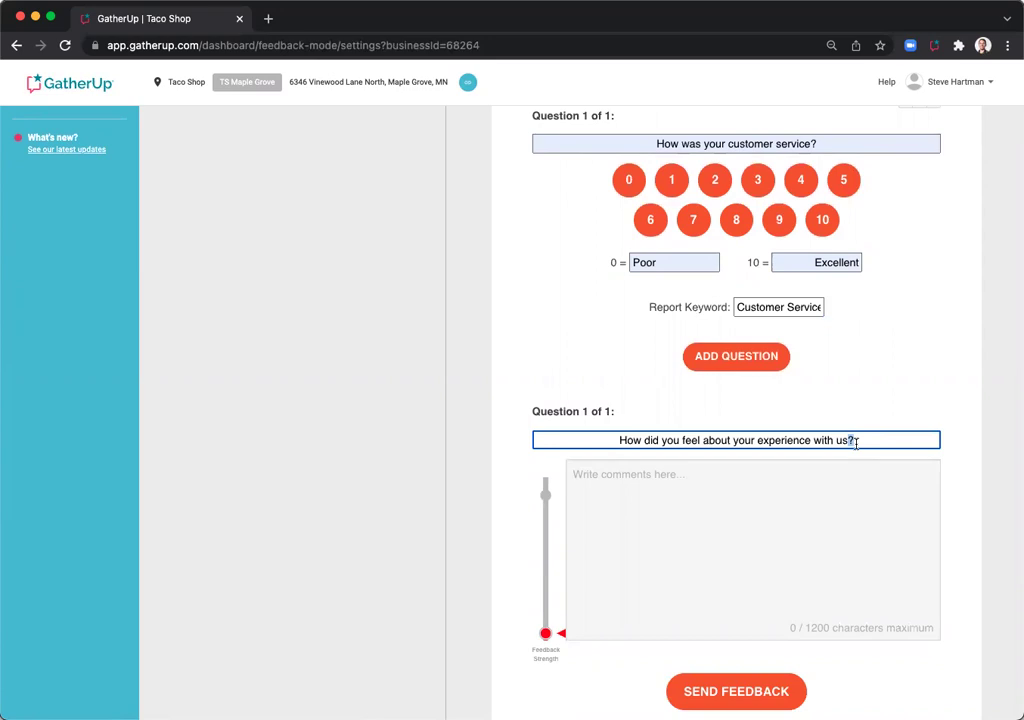
scroll(856, 441, up, 5)
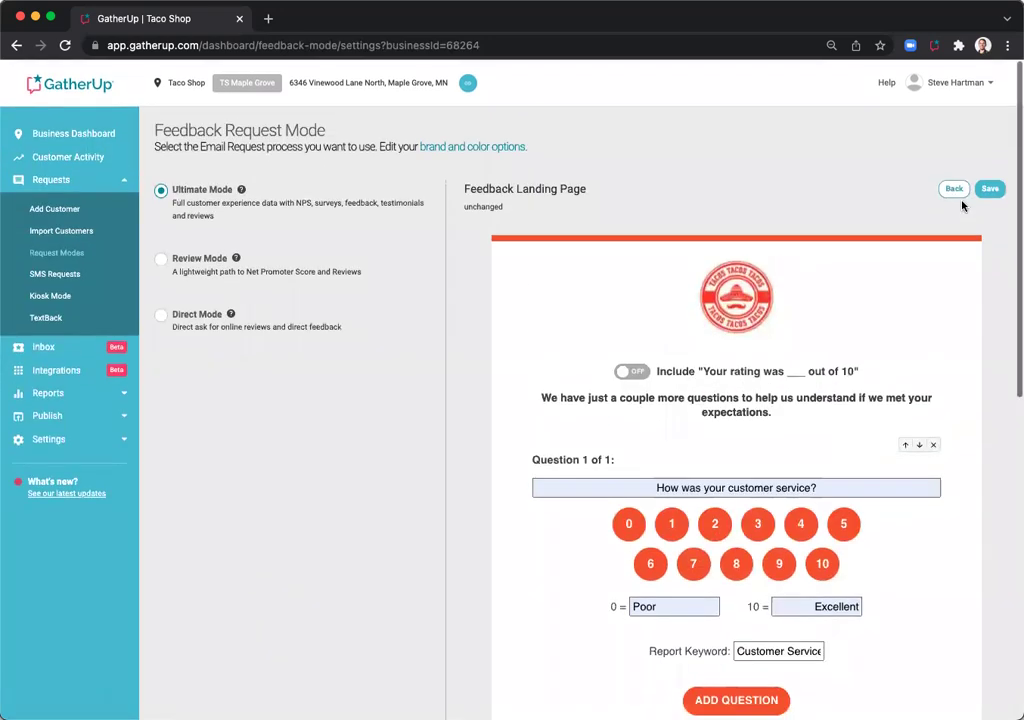
Return to the Ultimate Mode steps and open the Positive Landing Page – Review Request.
click(952, 194)
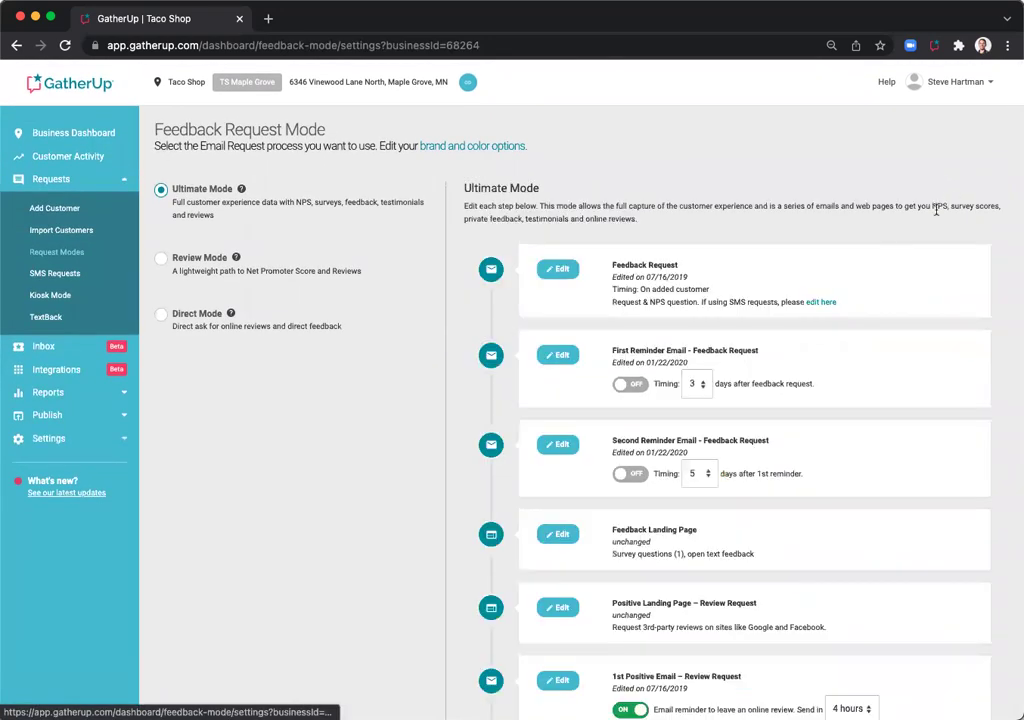
scroll(869, 320, down, 3)
scroll(869, 320, down, 2)
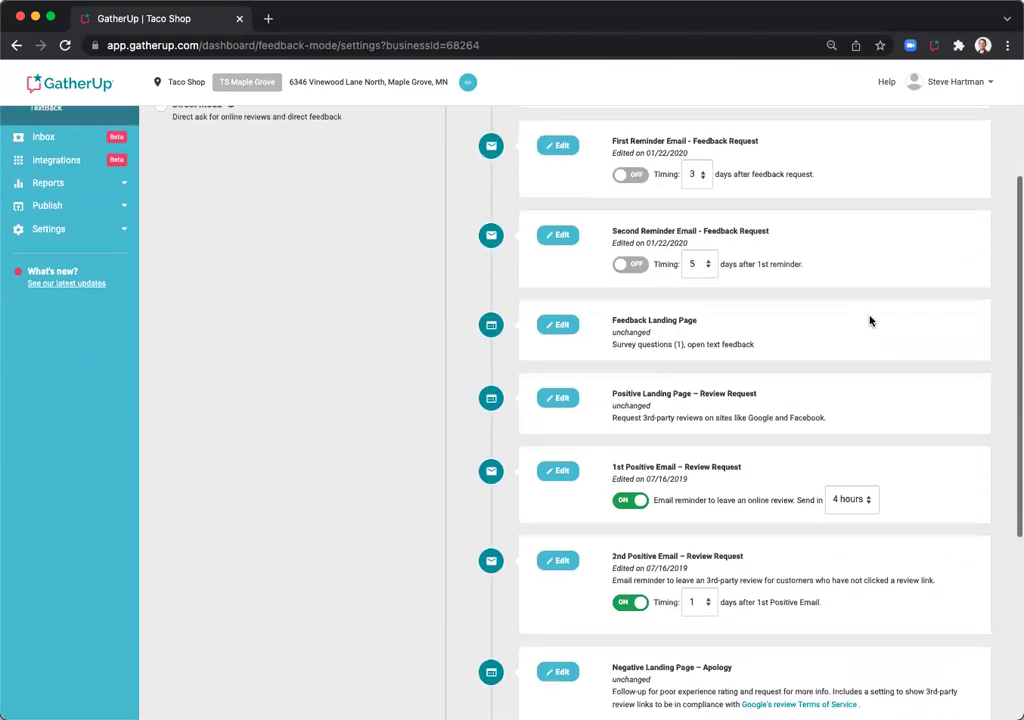
scroll(843, 427, down, 2)
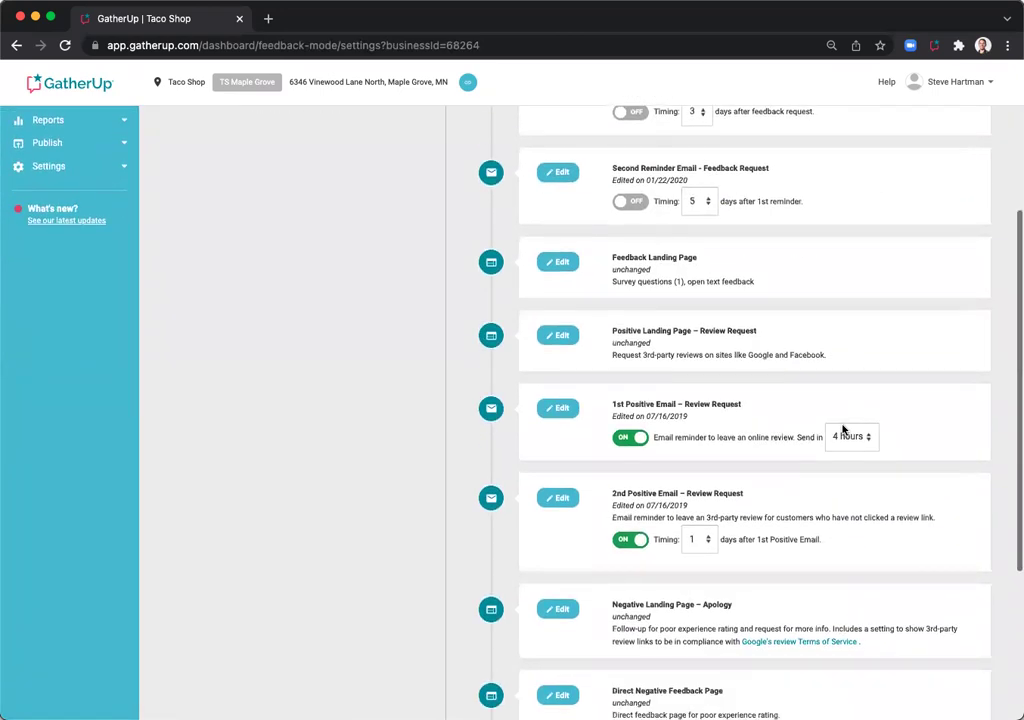
click(566, 339)
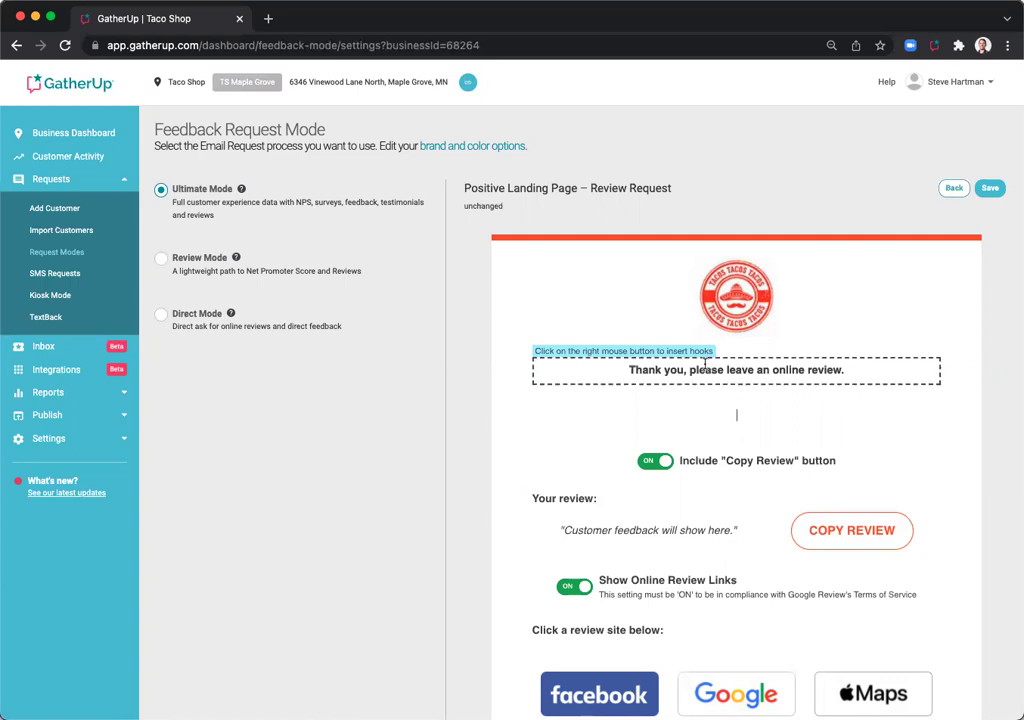
Expand the account settings list in the sidebar and scroll through the landing page preview.
click(60, 440)
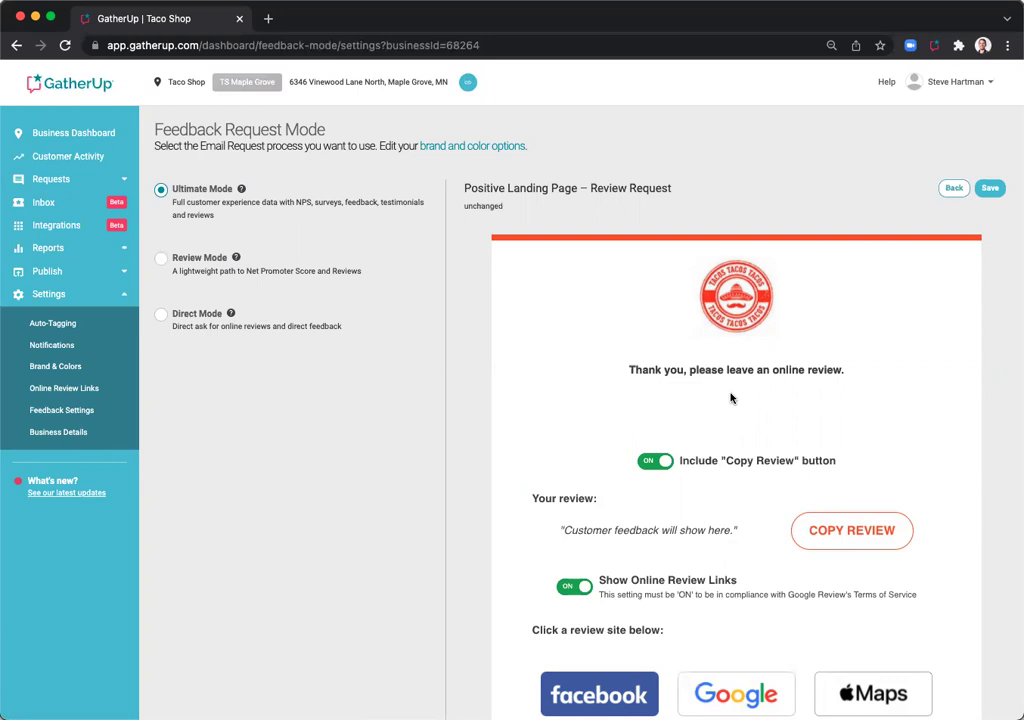
scroll(731, 398, down, 2)
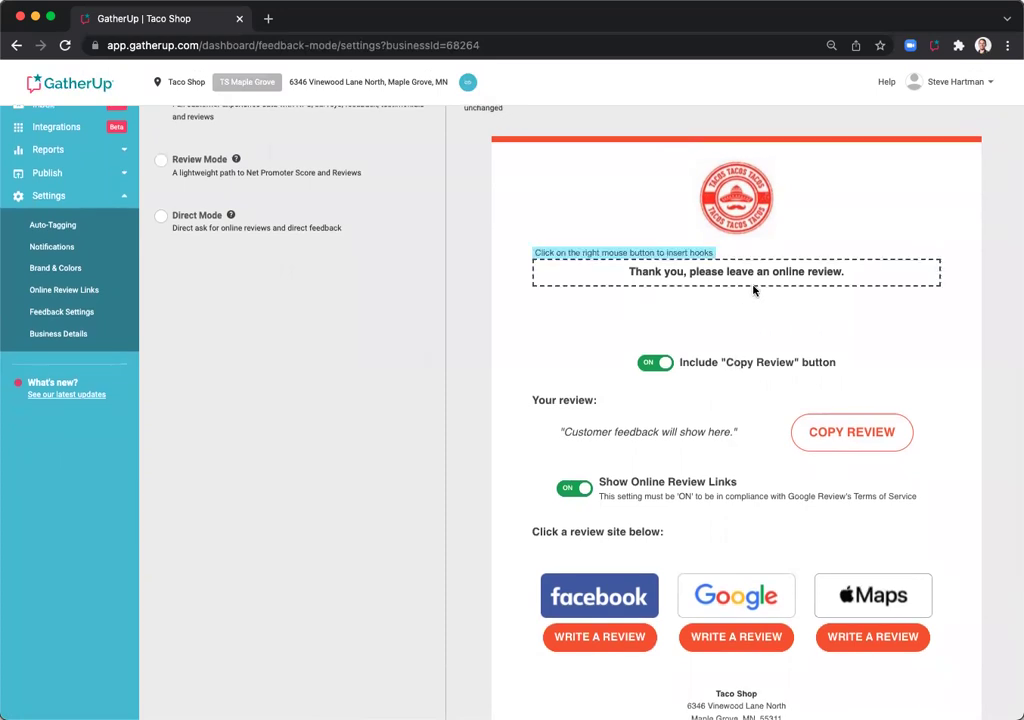
scroll(754, 359, down, 1)
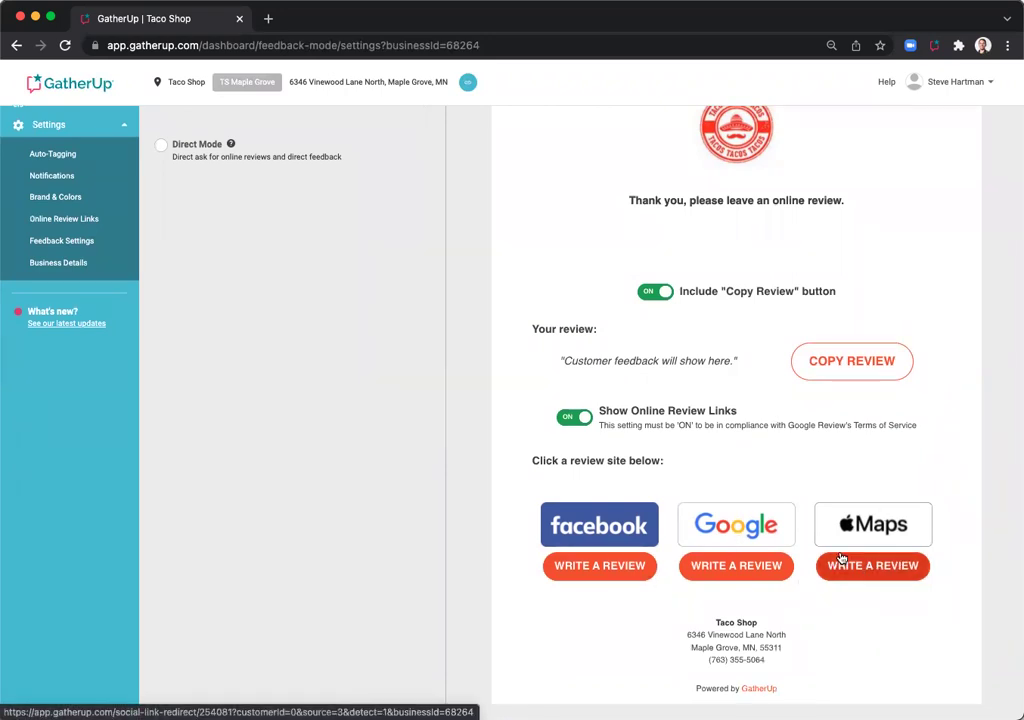
scroll(841, 558, up, 4)
click(988, 193)
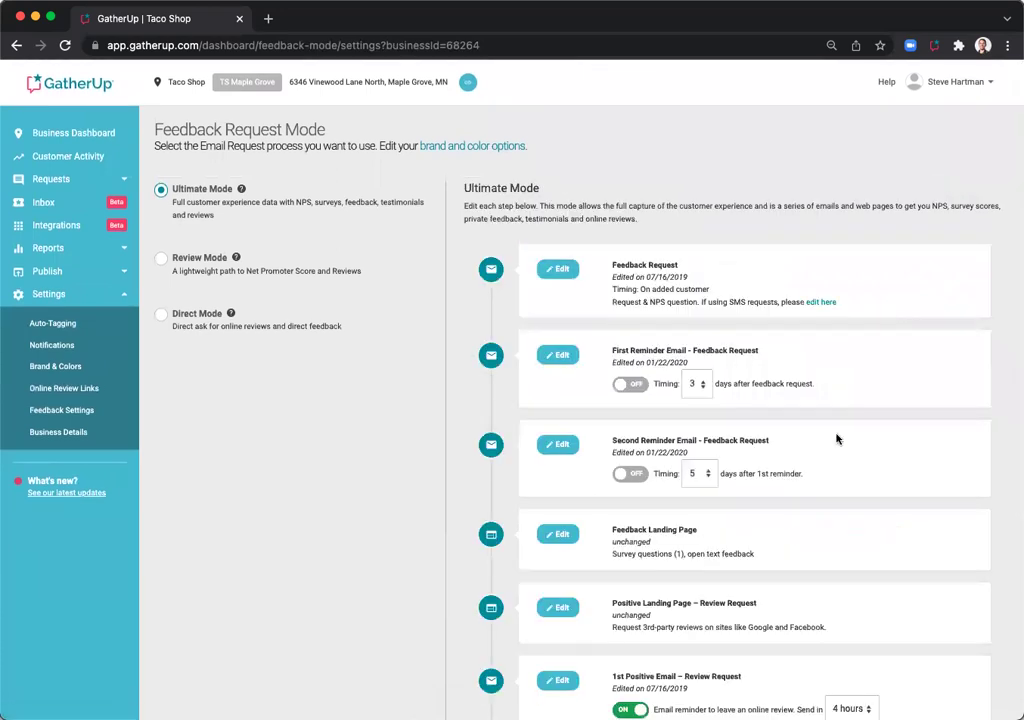
scroll(837, 438, down, 5)
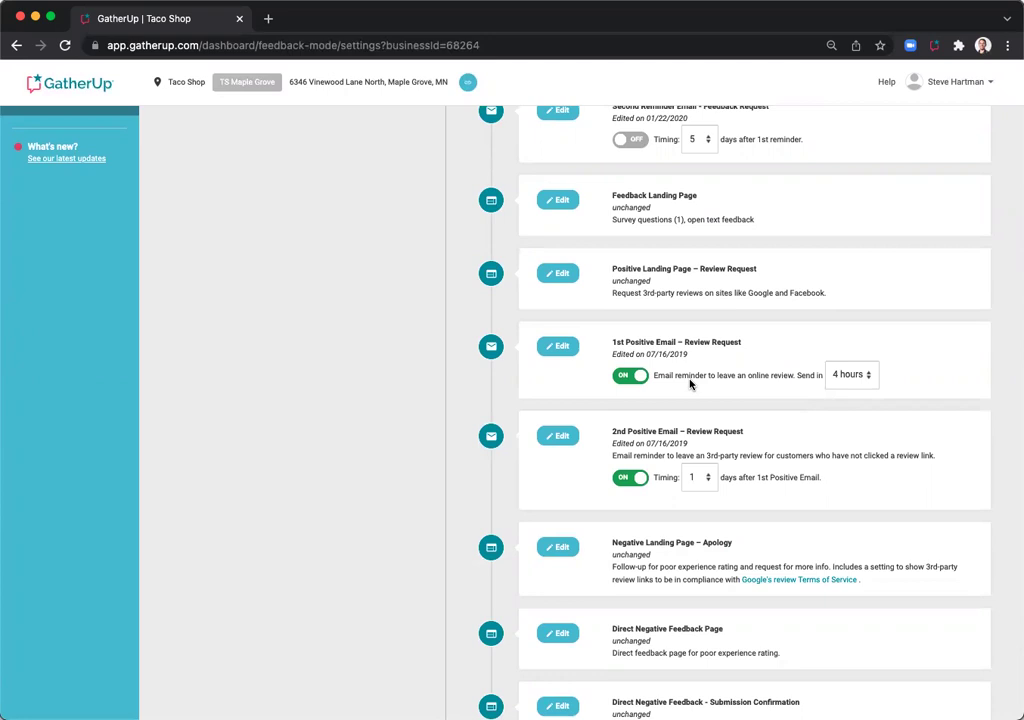
scroll(691, 385, down, 2)
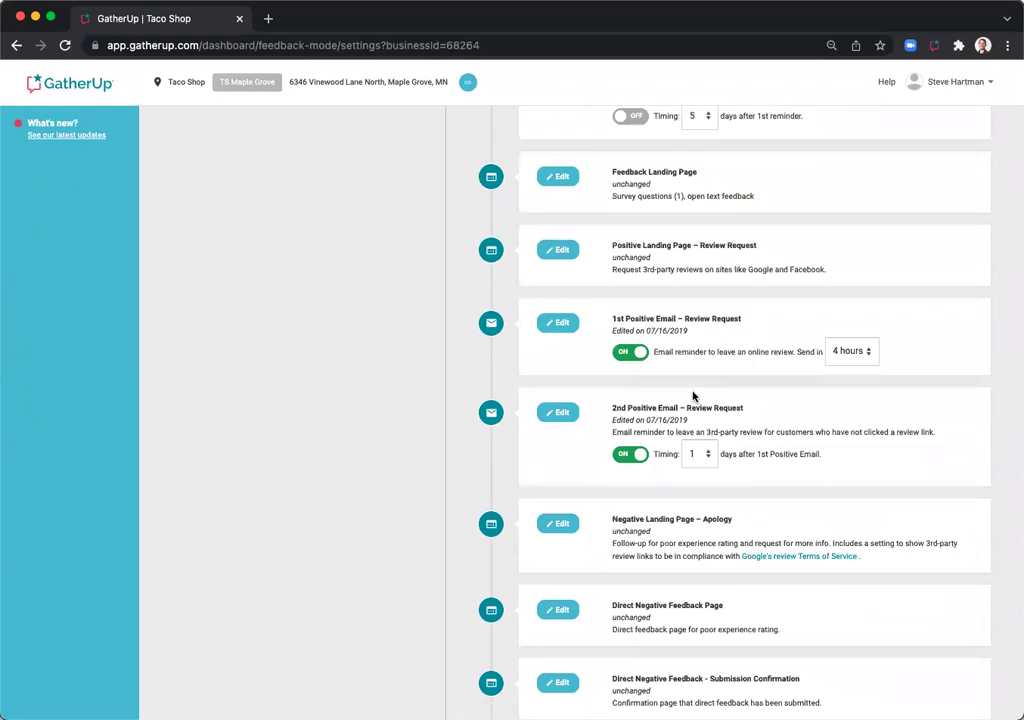
scroll(693, 396, down, 5)
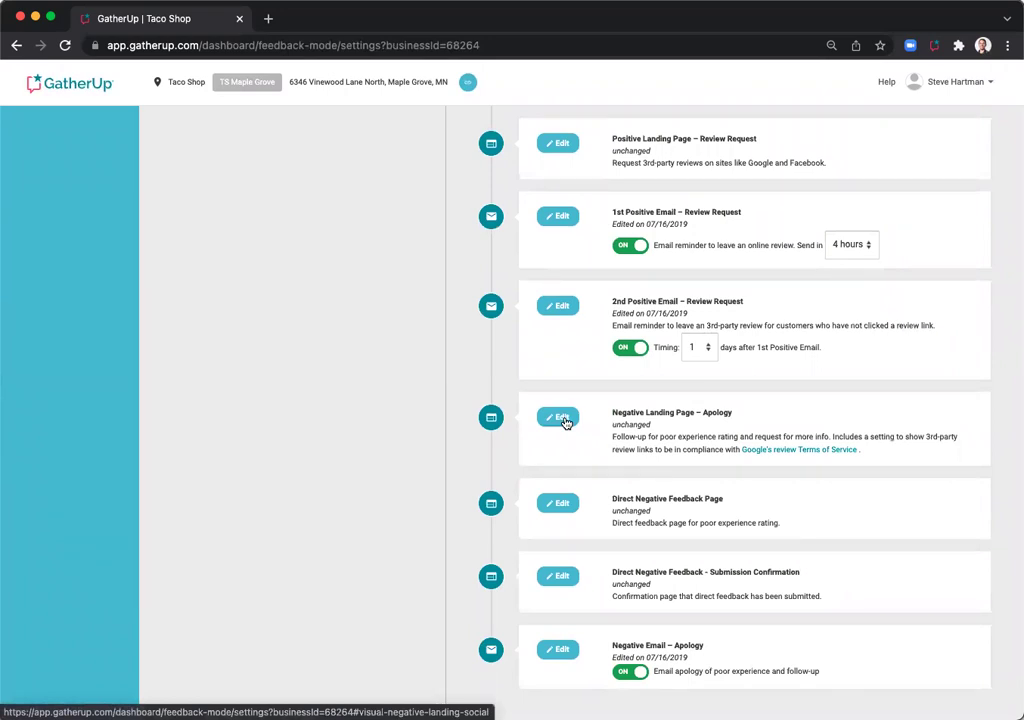
click(564, 420)
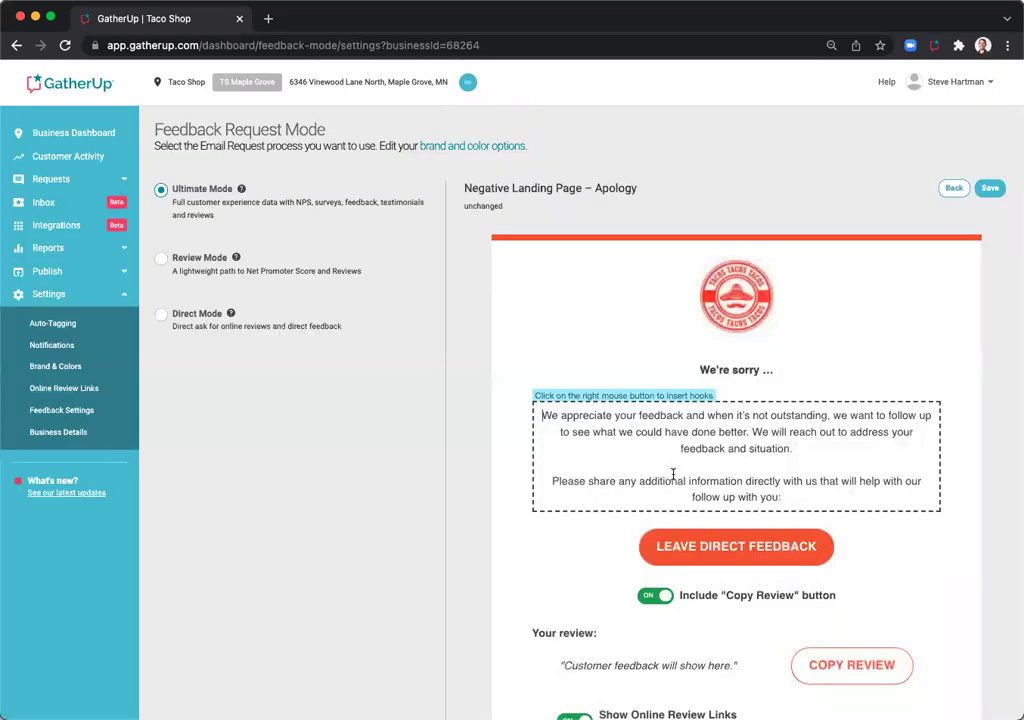
scroll(750, 462, down, 3)
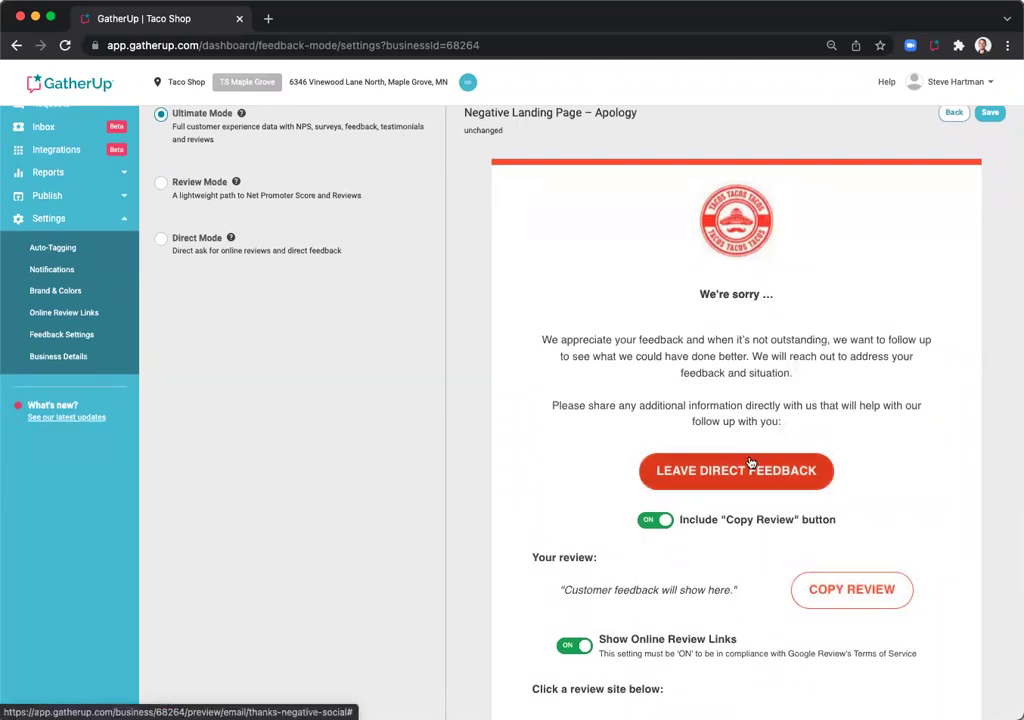
scroll(750, 462, down, 1)
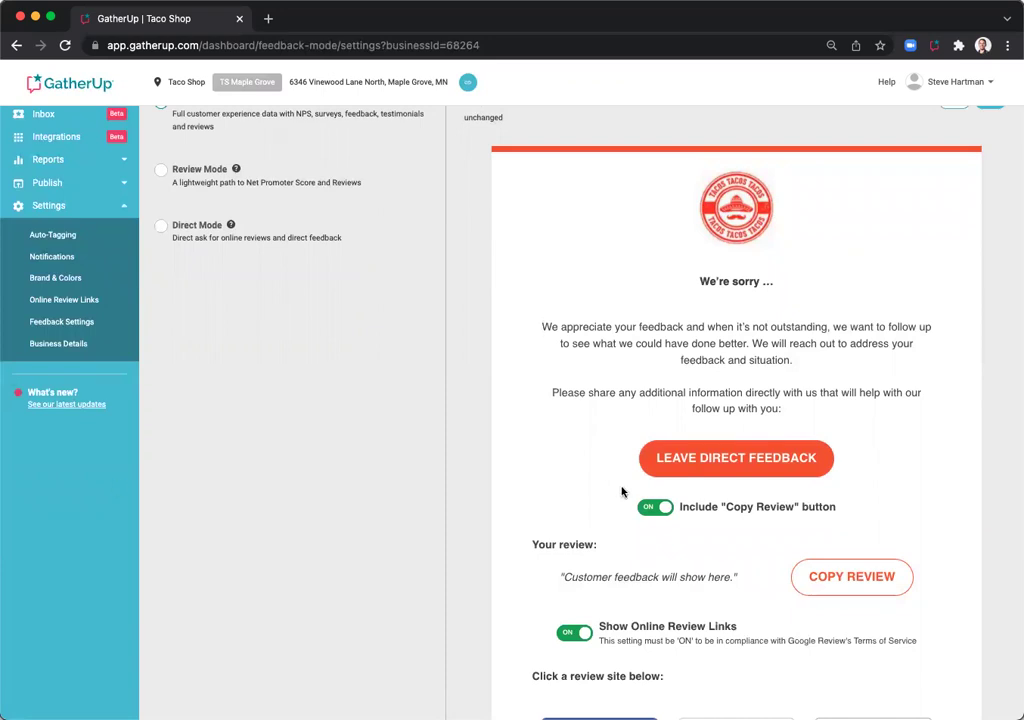
scroll(600, 470, down, 3)
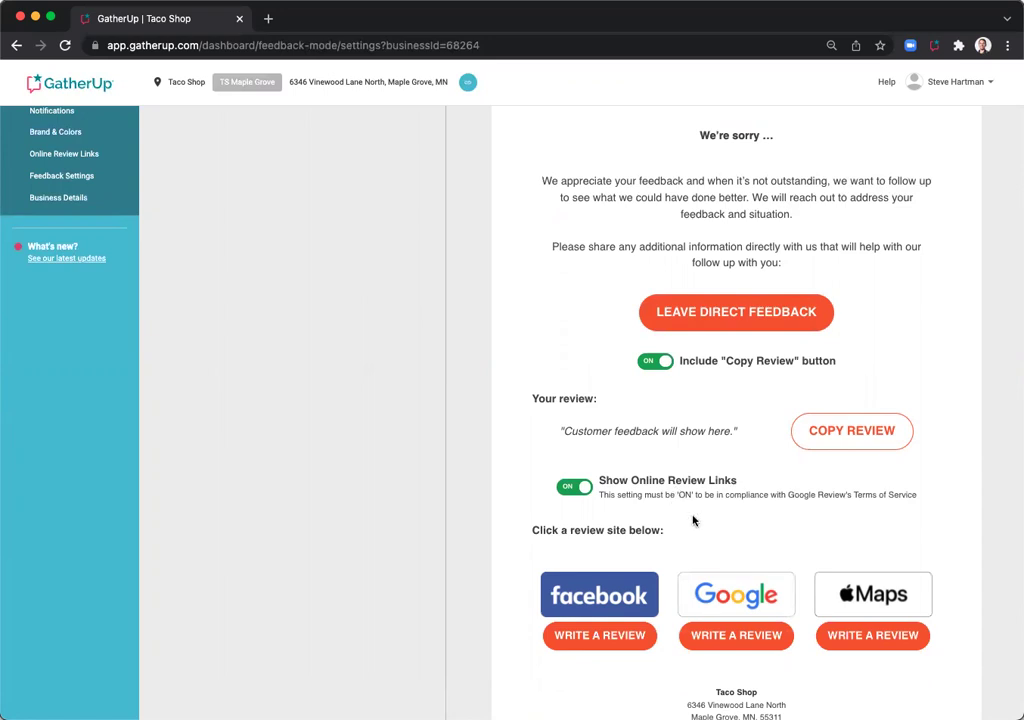
scroll(693, 520, down, 1)
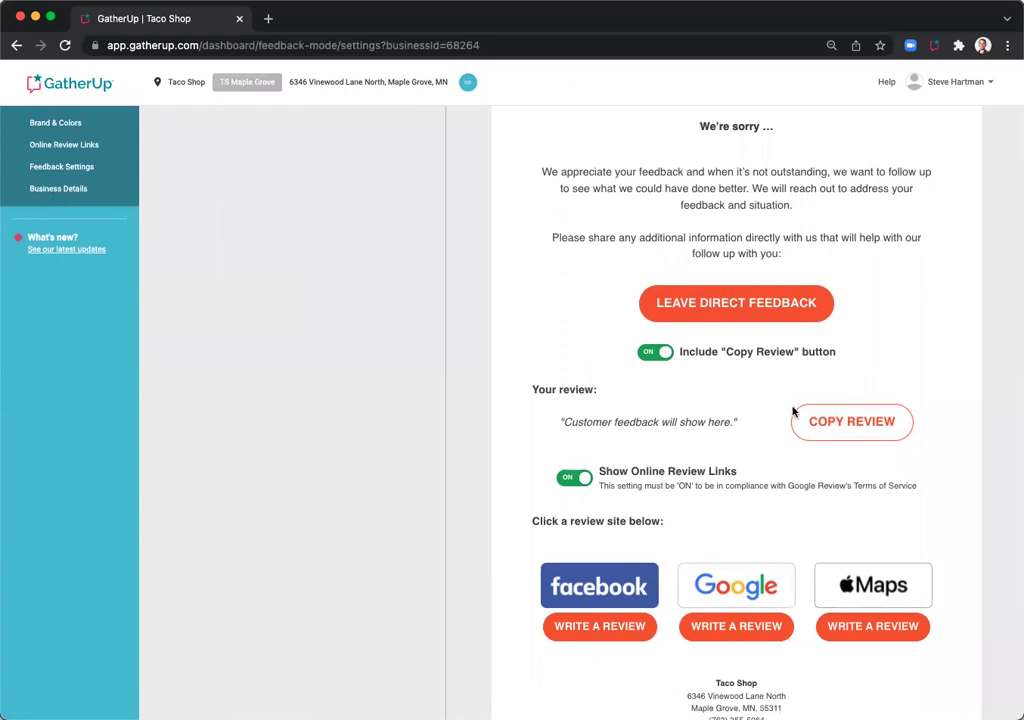
scroll(793, 411, up, 5)
click(954, 190)
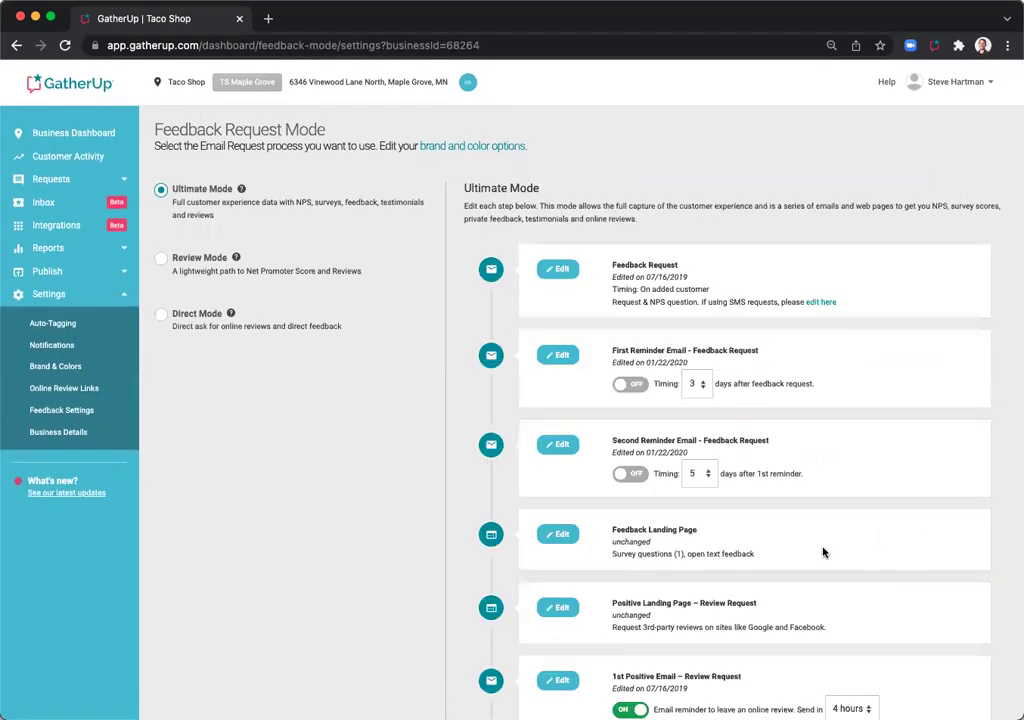
scroll(826, 551, down, 5)
scroll(823, 551, down, 5)
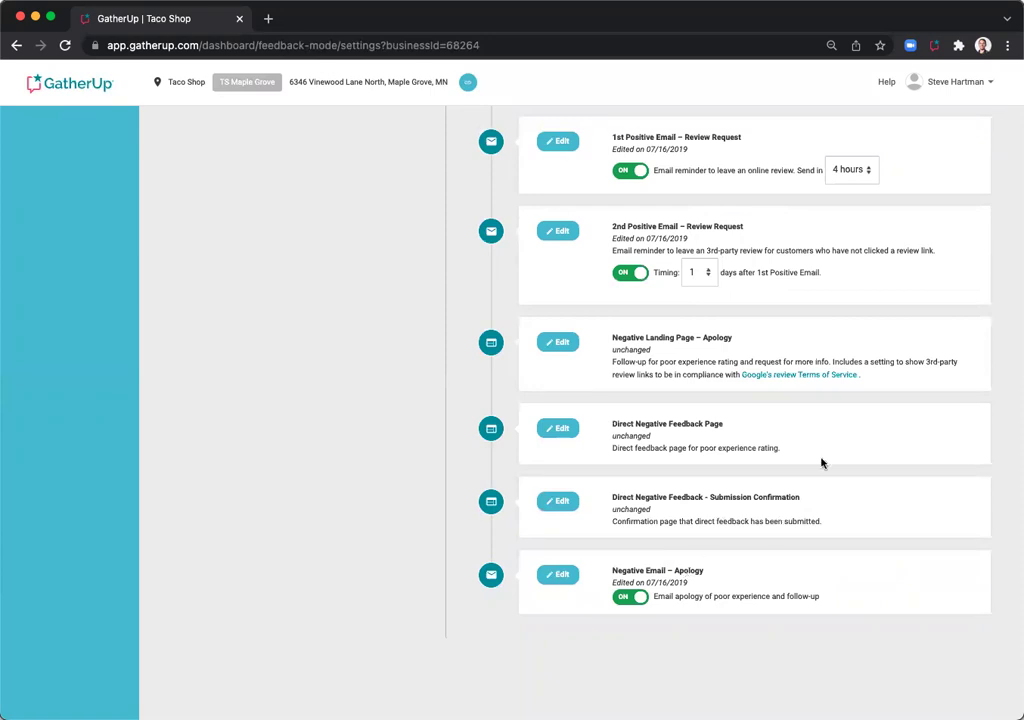
scroll(822, 463, up, 10)
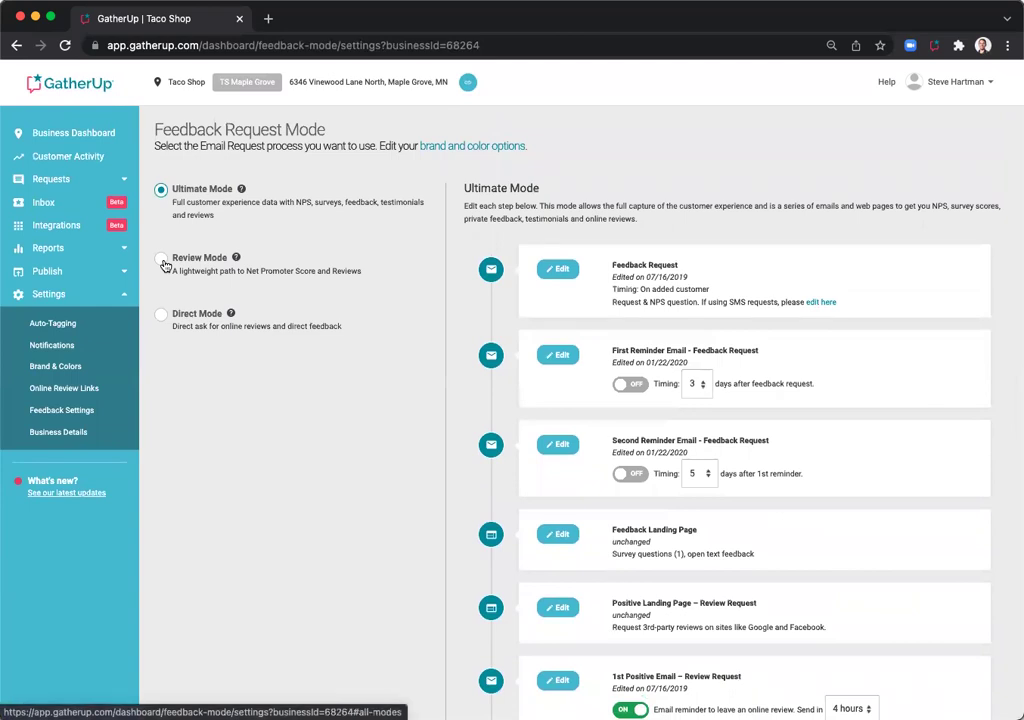
Select Review Mode and preview its Feedback Request email before returning to the steps.
click(162, 261)
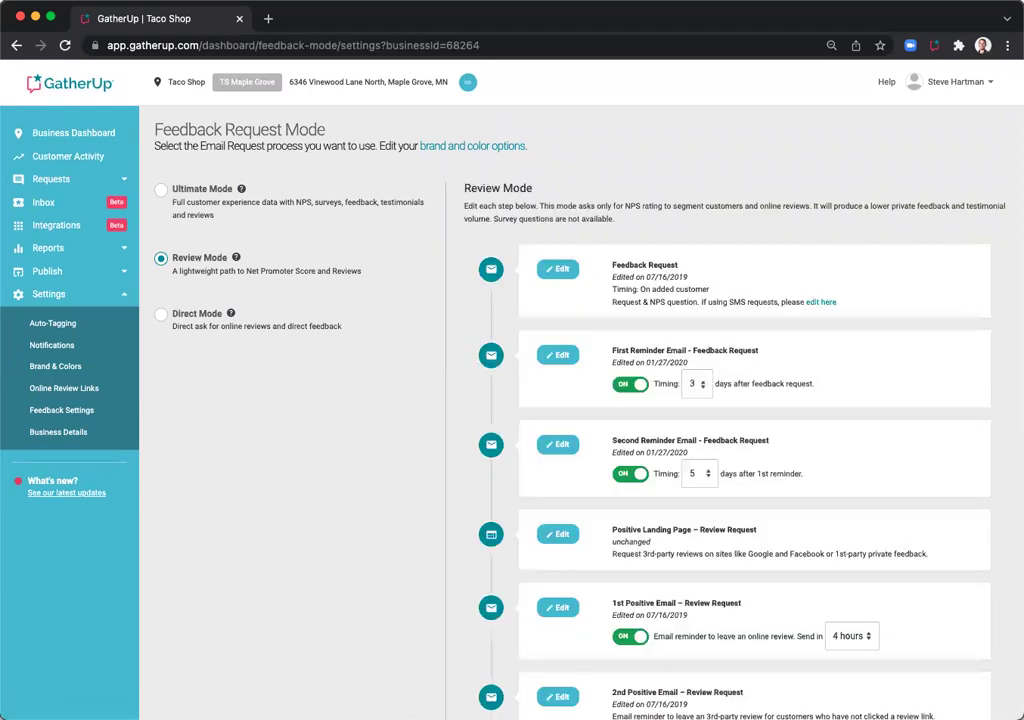
click(560, 272)
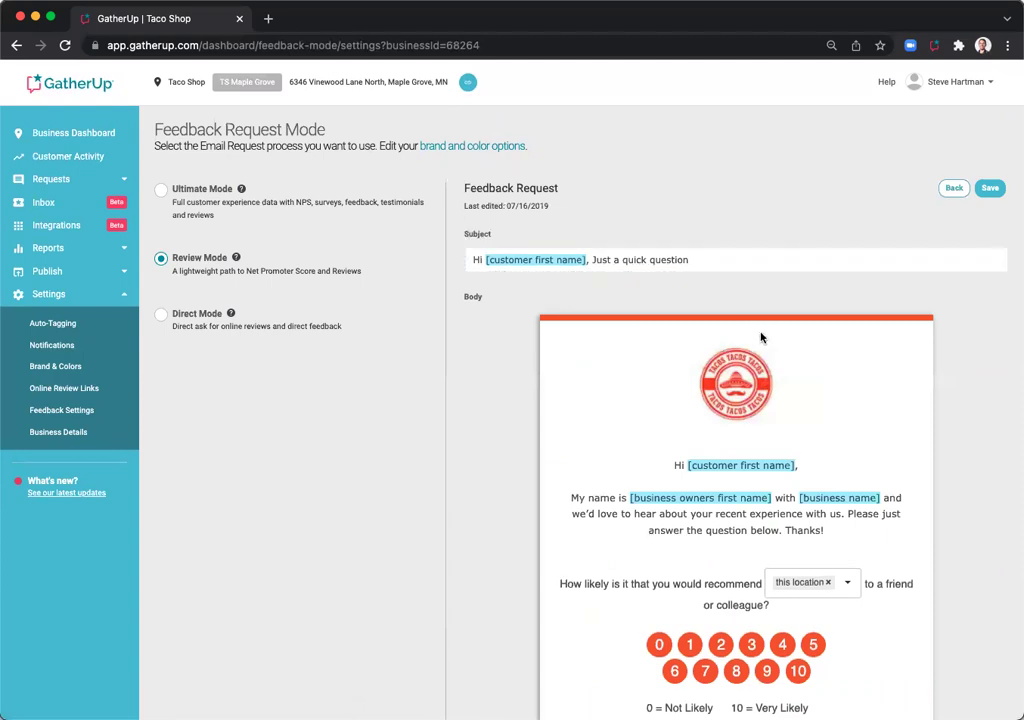
scroll(744, 365, down, 5)
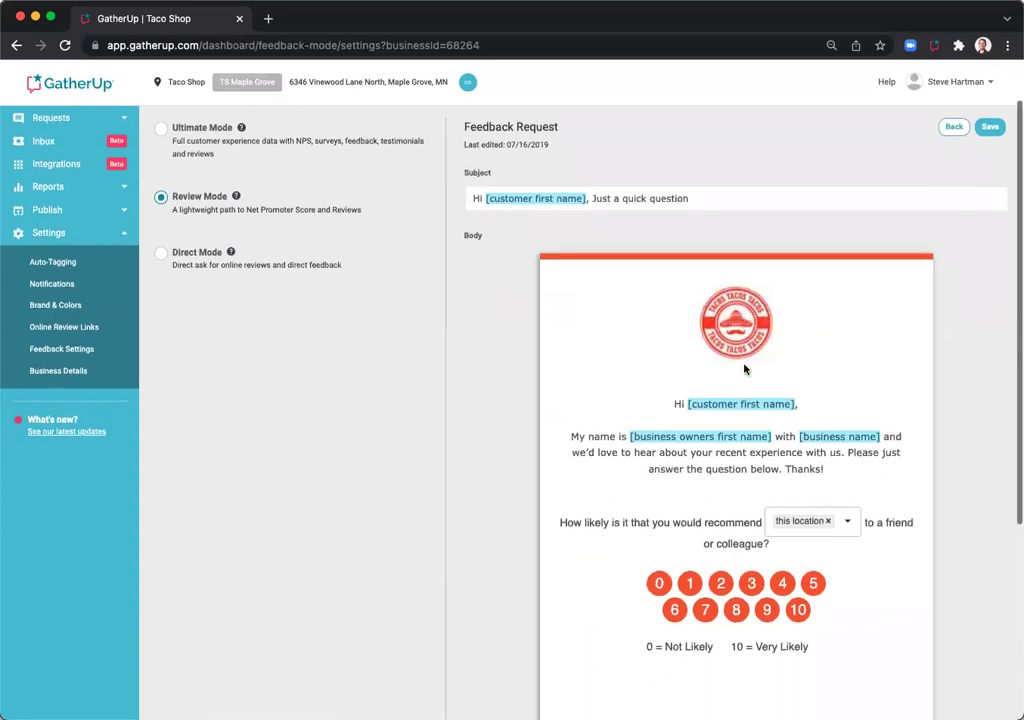
scroll(744, 365, up, 5)
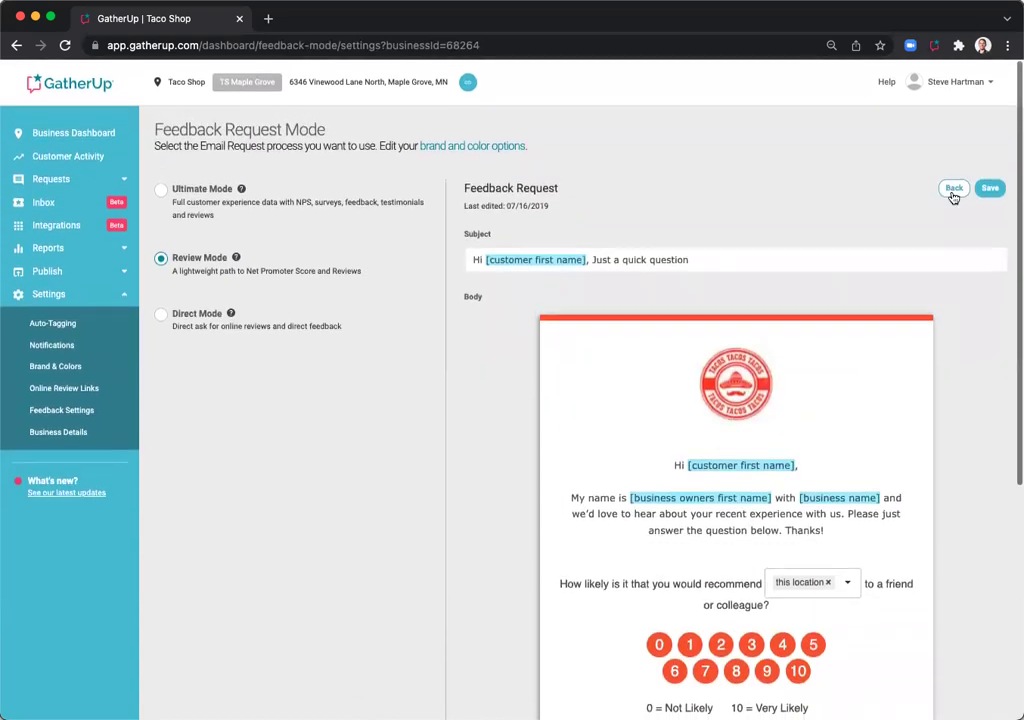
click(958, 192)
scroll(851, 377, down, 3)
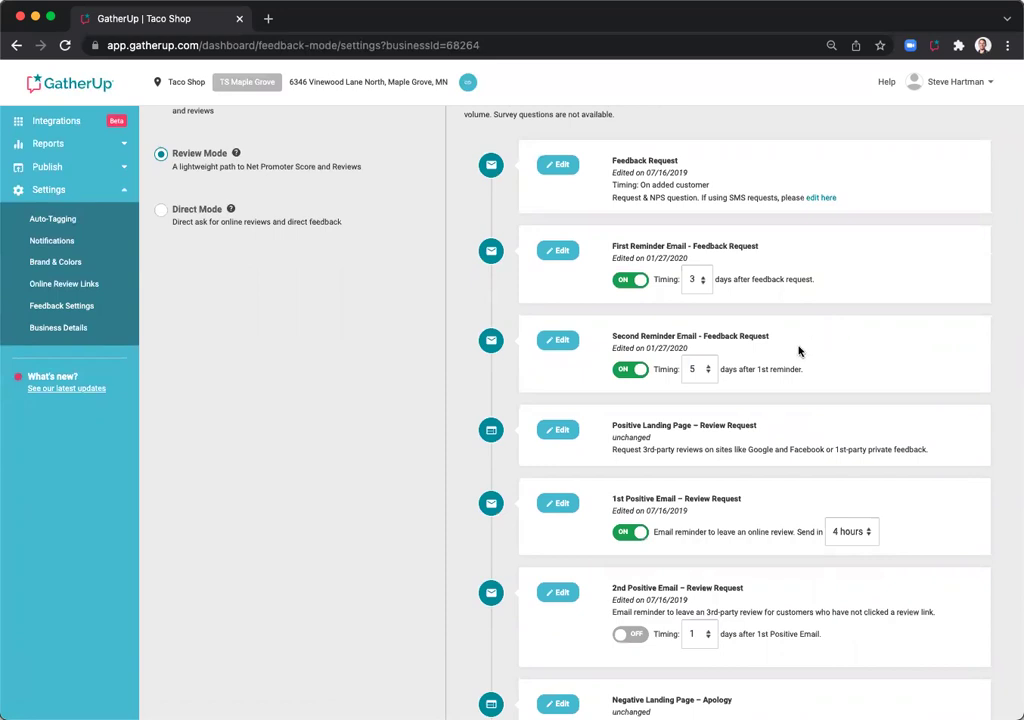
click(561, 433)
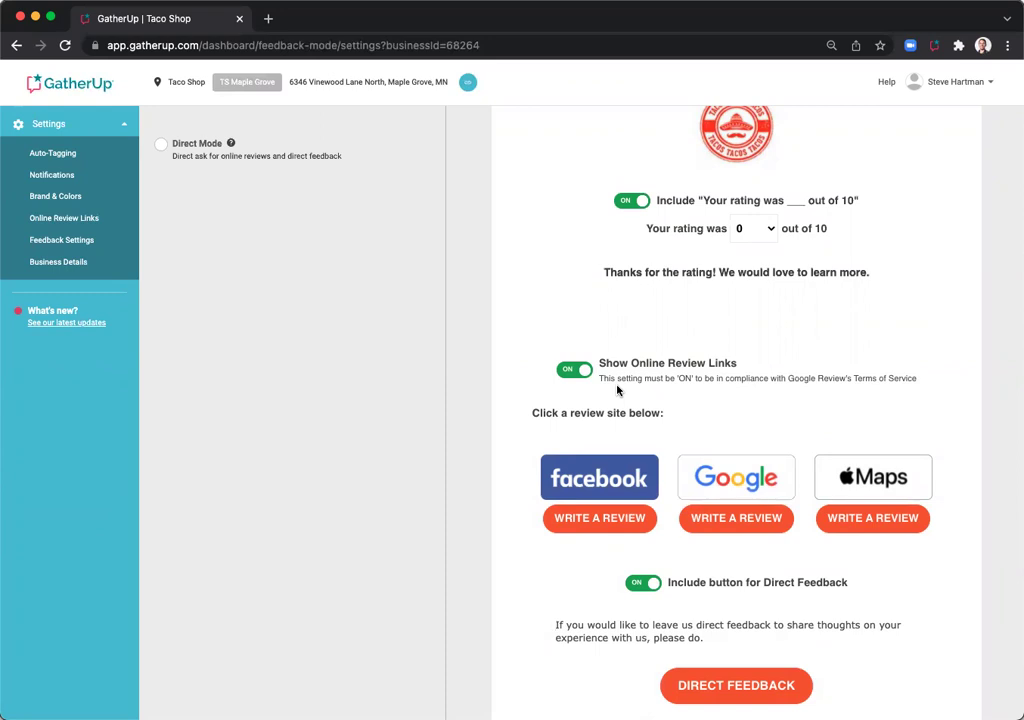
scroll(731, 457, down, 1)
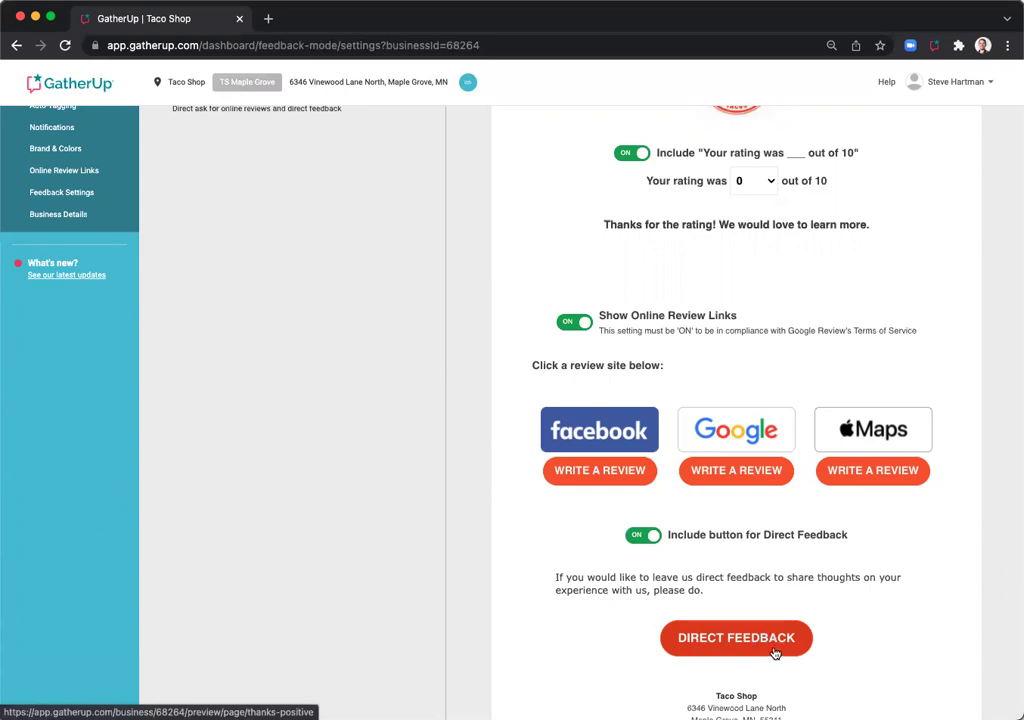
scroll(846, 421, up, 5)
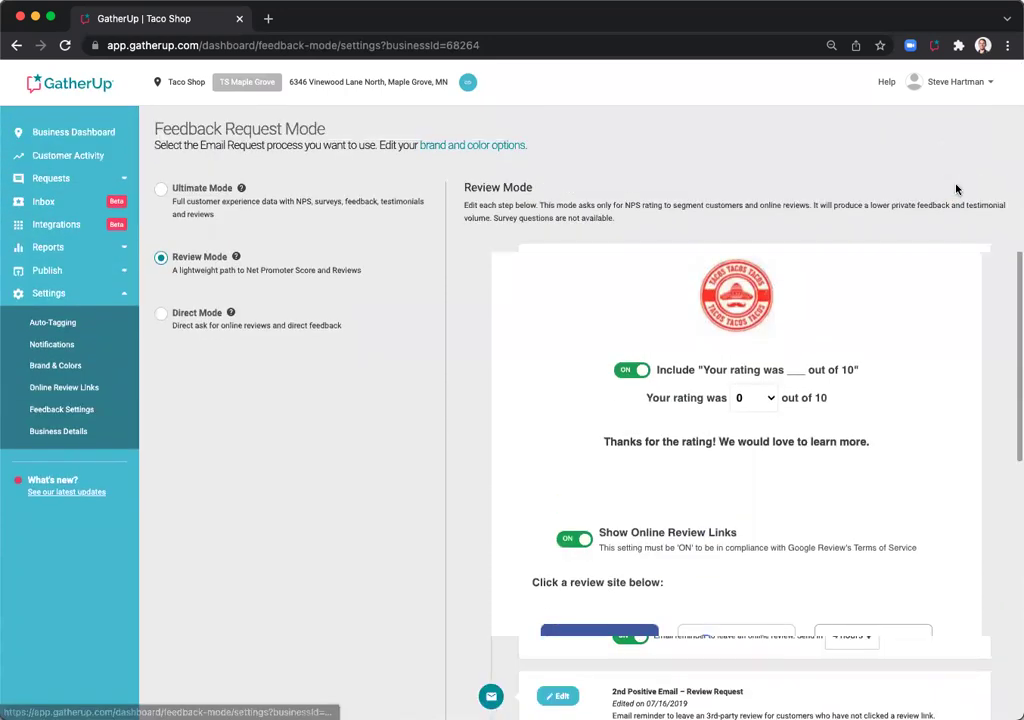
Preview the Review Mode Negative Landing Page – Apology, then return to the step list.
scroll(761, 437, down, 5)
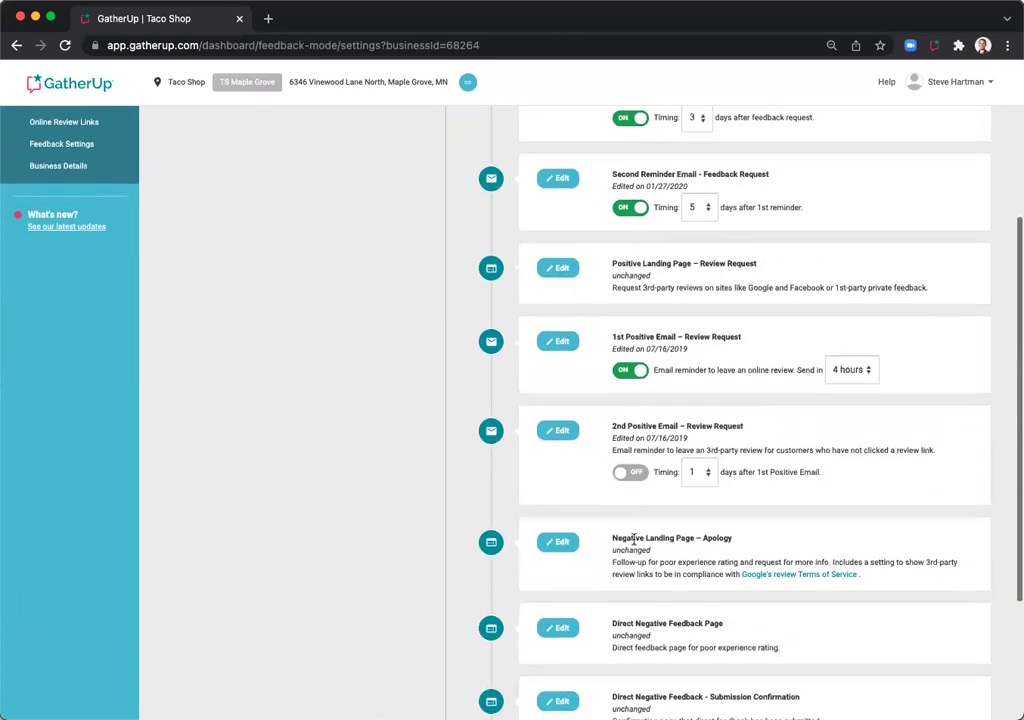
click(560, 542)
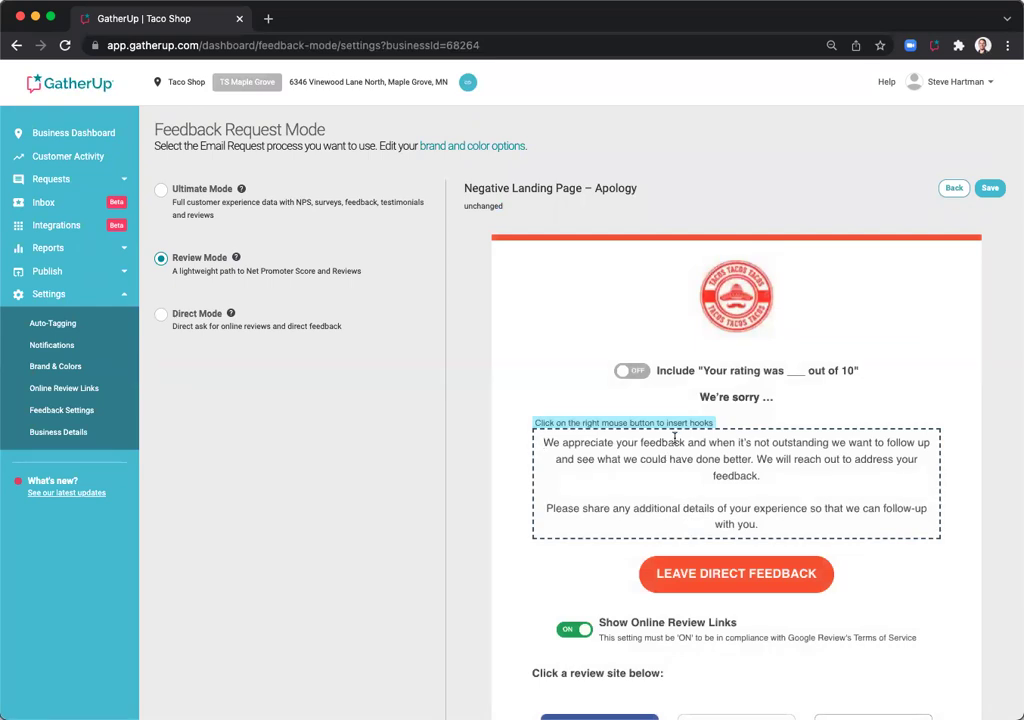
scroll(681, 469, down, 2)
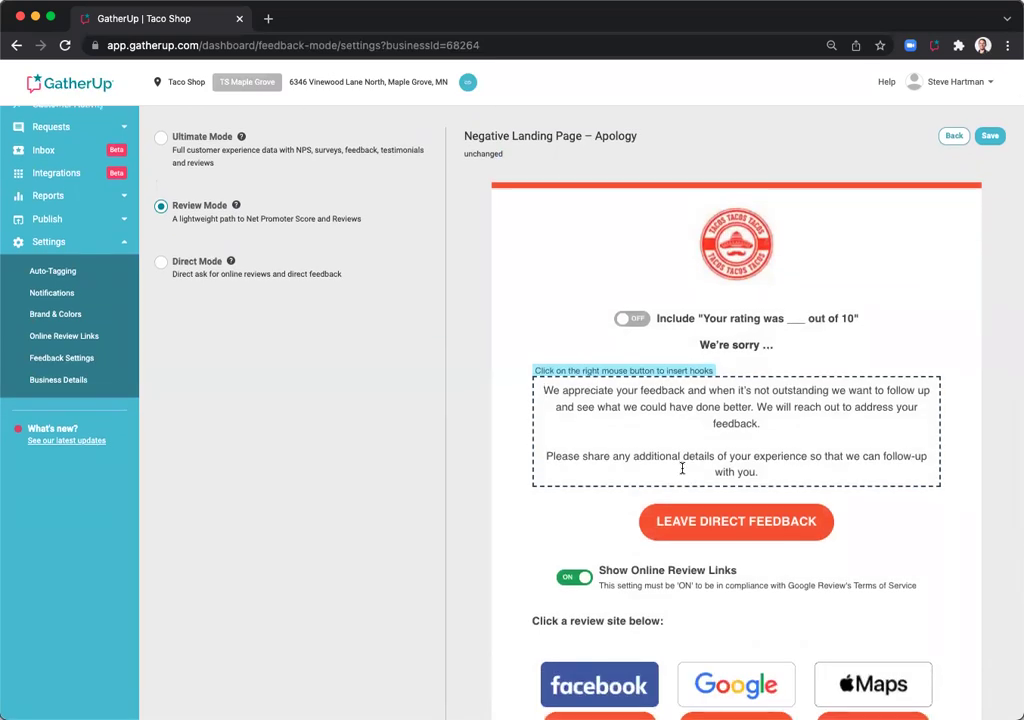
scroll(682, 470, down, 2)
scroll(681, 468, down, 1)
scroll(681, 468, up, 5)
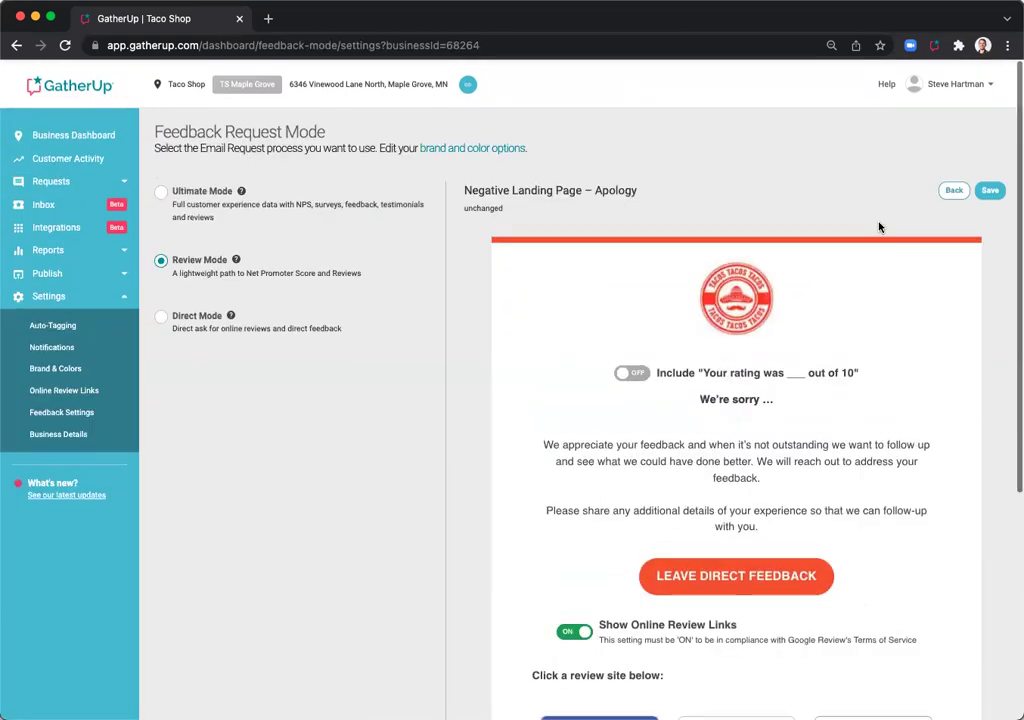
click(947, 127)
scroll(662, 543, down, 8)
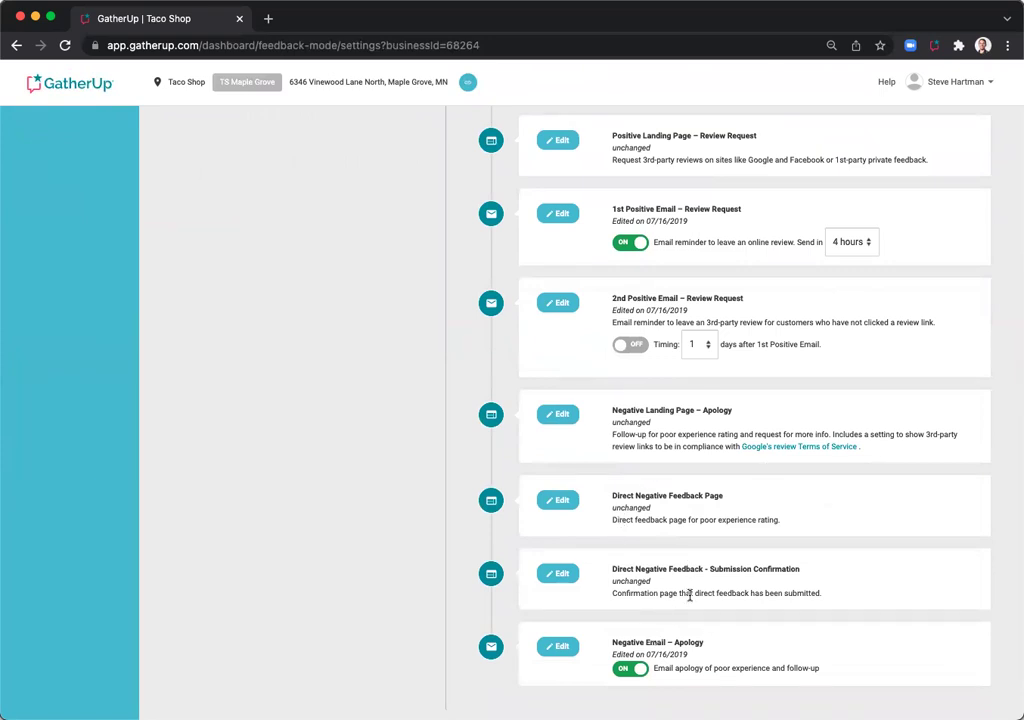
scroll(654, 516, up, 7)
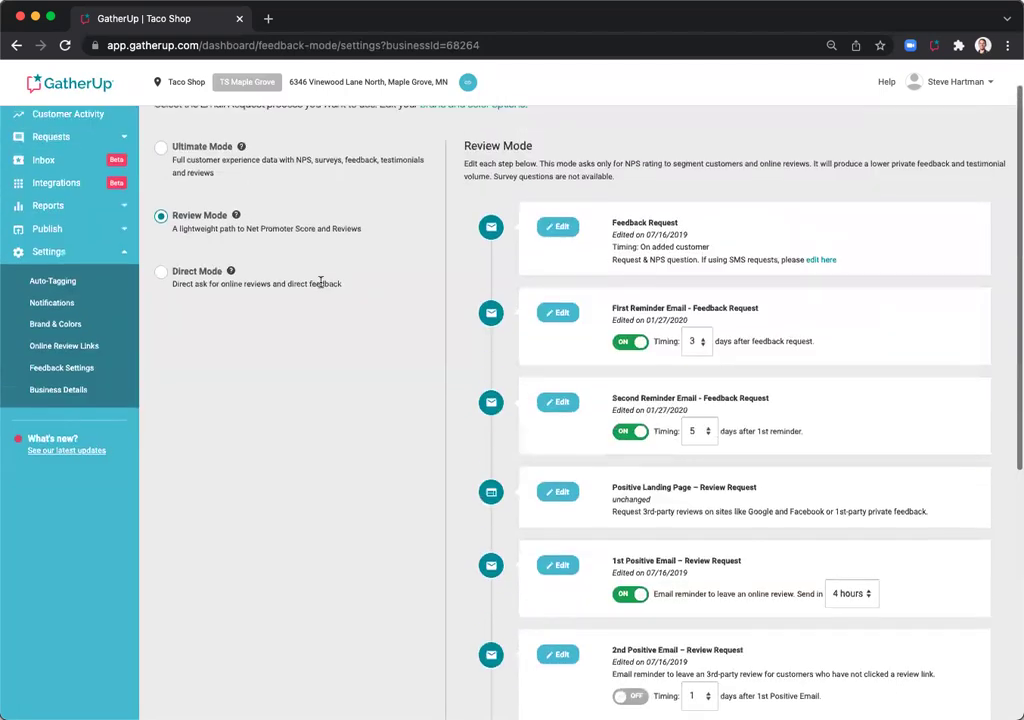
Select Direct Mode to list its Review Request with 3- and 5-day reminders.
click(161, 271)
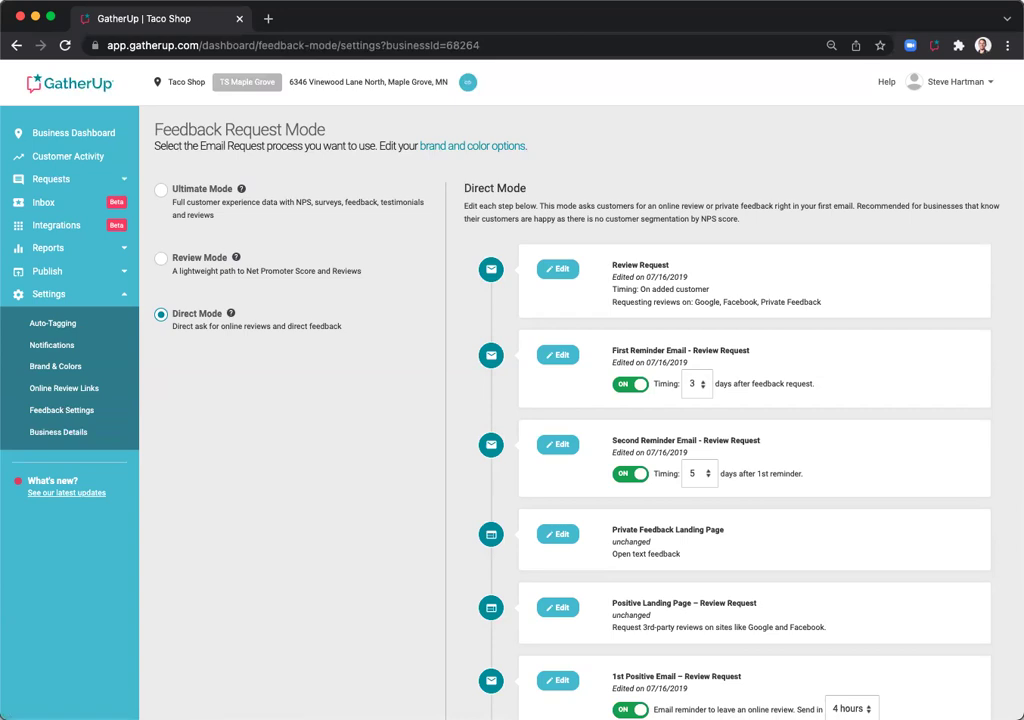
Open the Direct Mode Review Request email and scroll through its settings.
click(557, 268)
scroll(760, 424, down, 1)
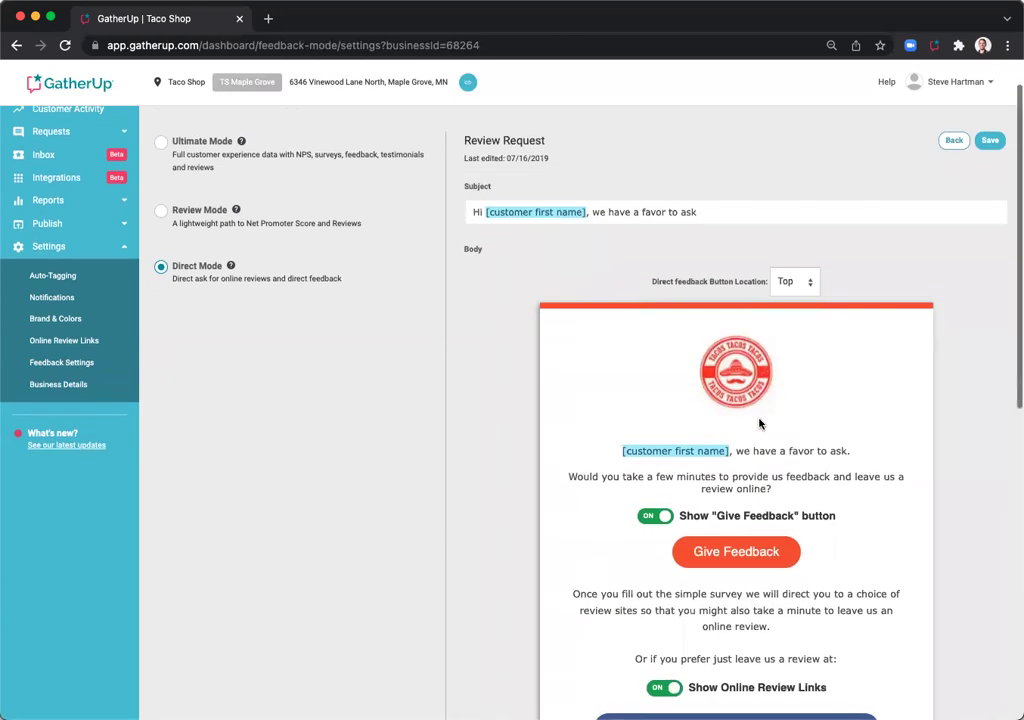
scroll(760, 424, down, 1)
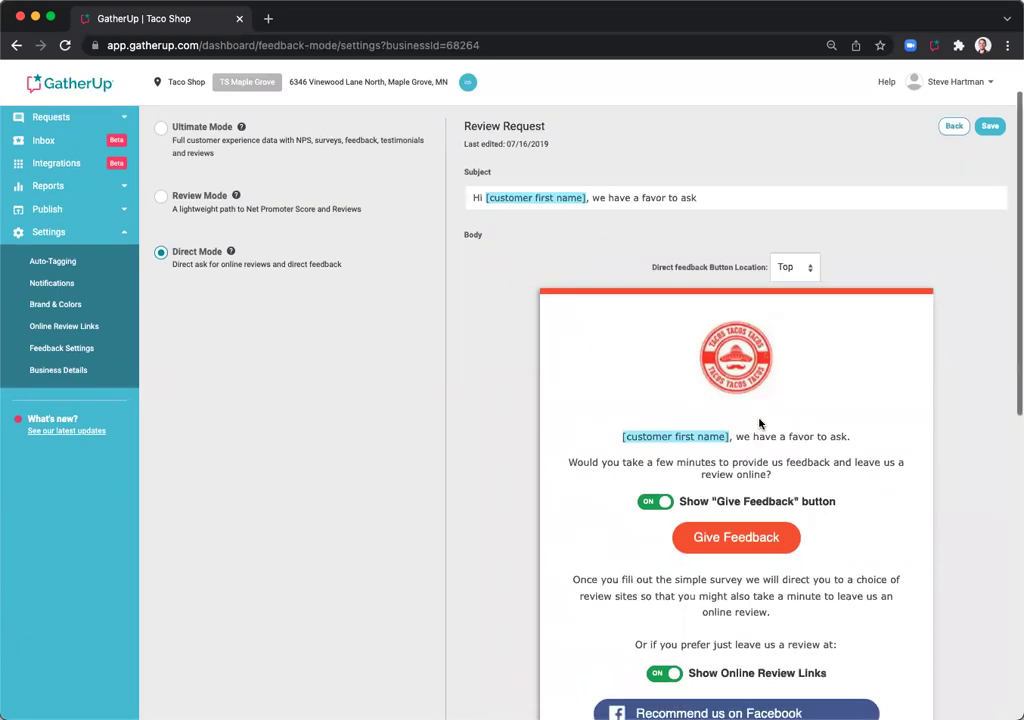
scroll(760, 424, down, 1)
scroll(760, 424, down, 1)
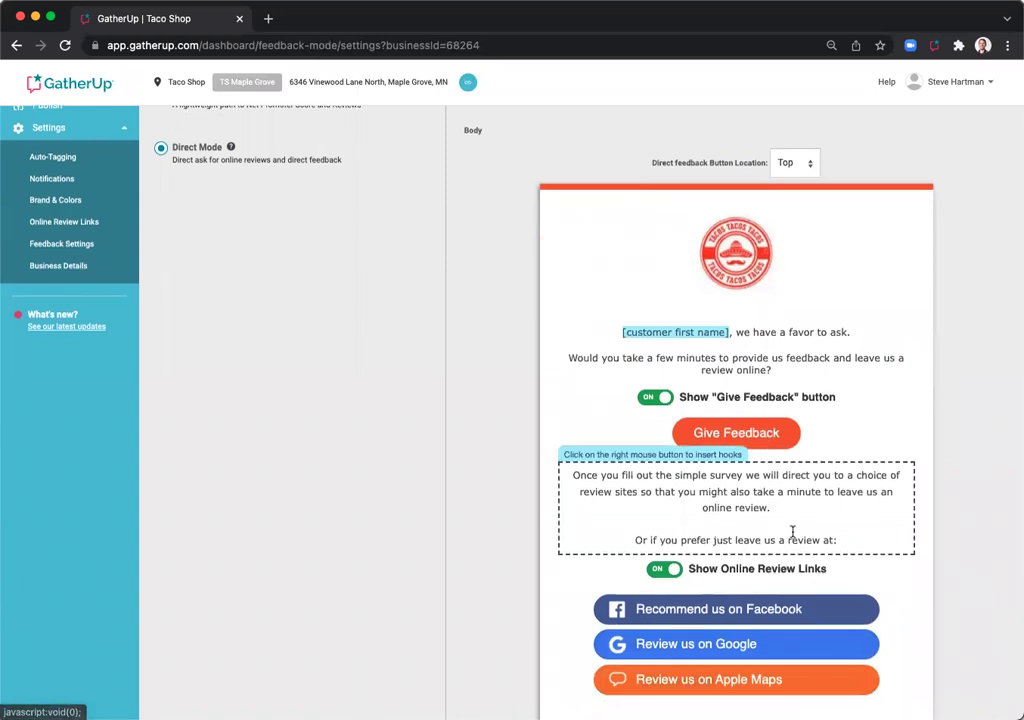
scroll(791, 535, down, 2)
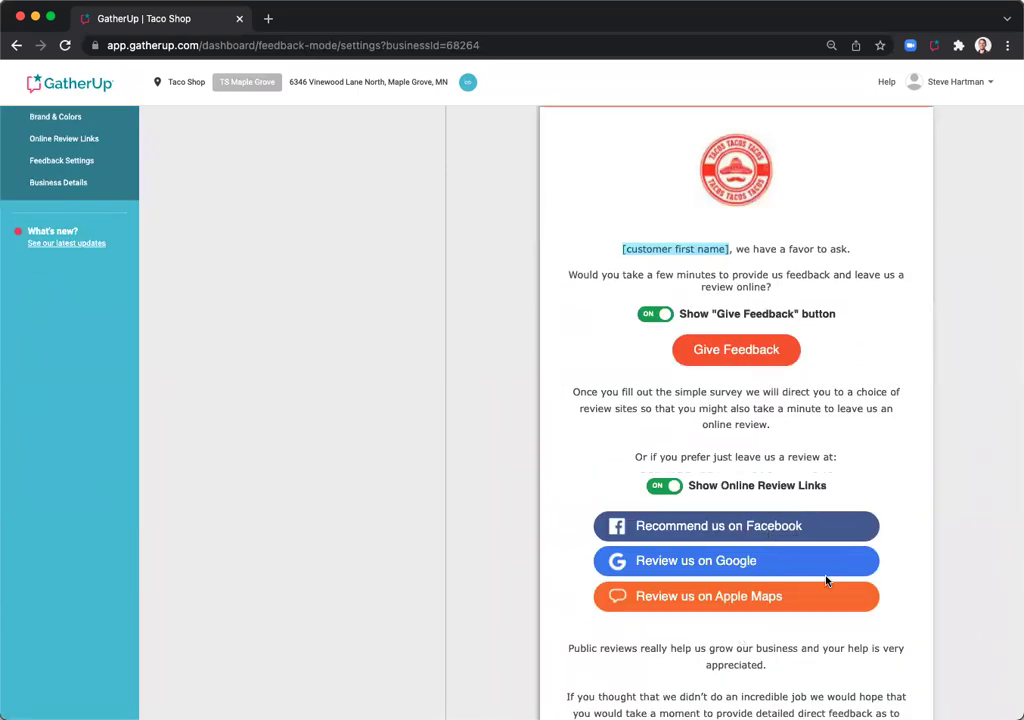
scroll(826, 580, up, 2)
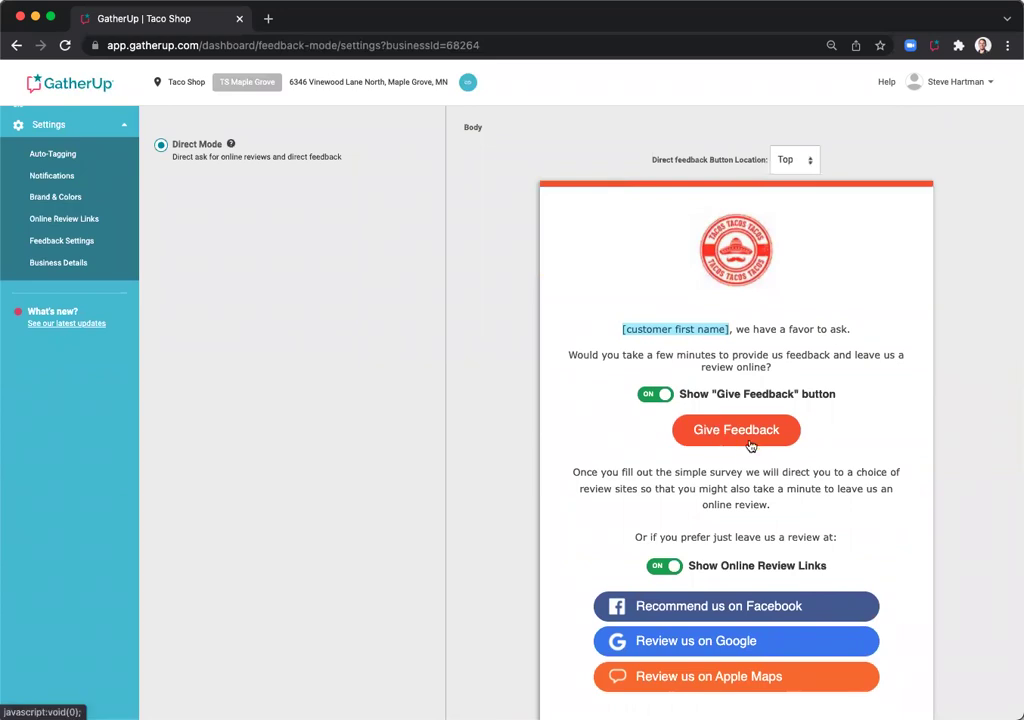
Change the Direct feedback Button Location from Top to Bottom.
click(788, 162)
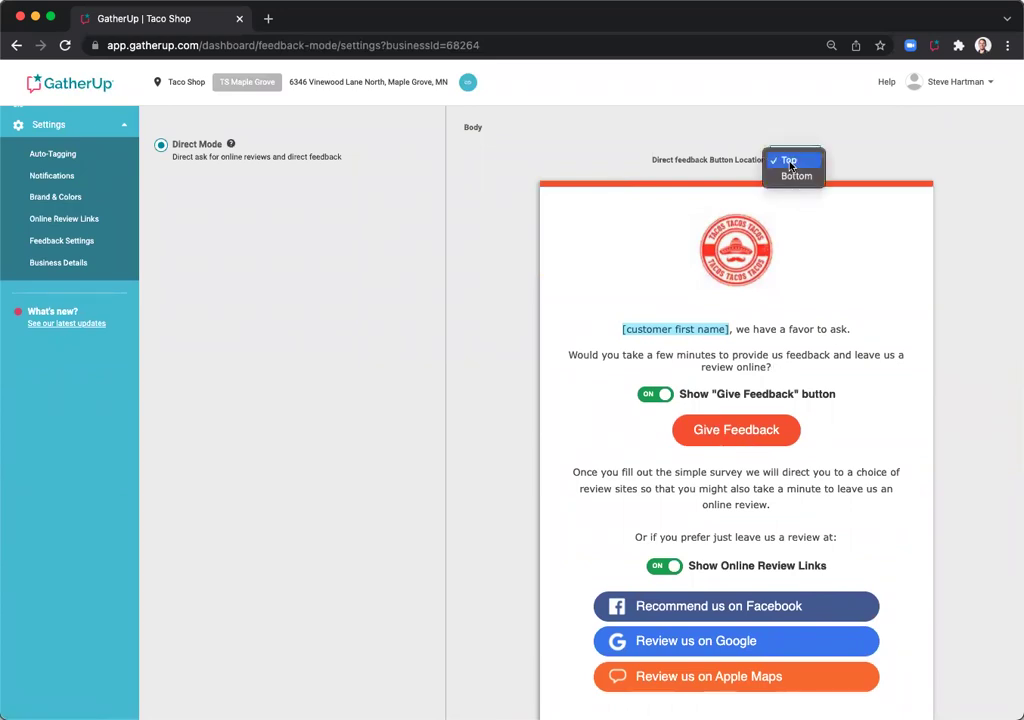
click(795, 177)
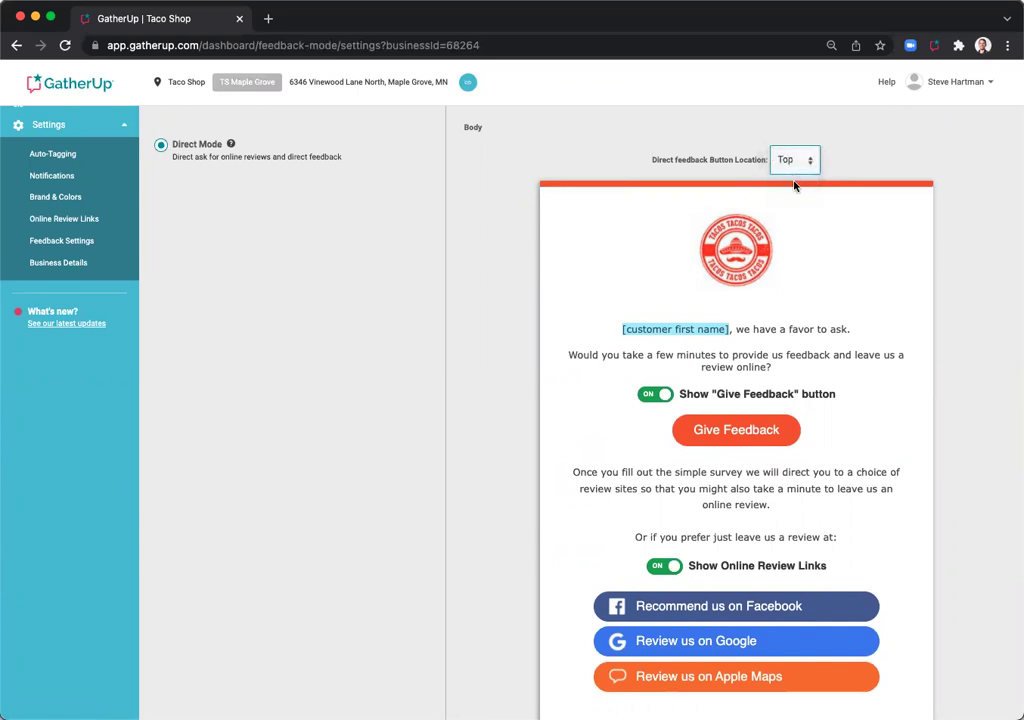
scroll(830, 331, down, 4)
scroll(832, 416, up, 2)
scroll(800, 400, up, 1)
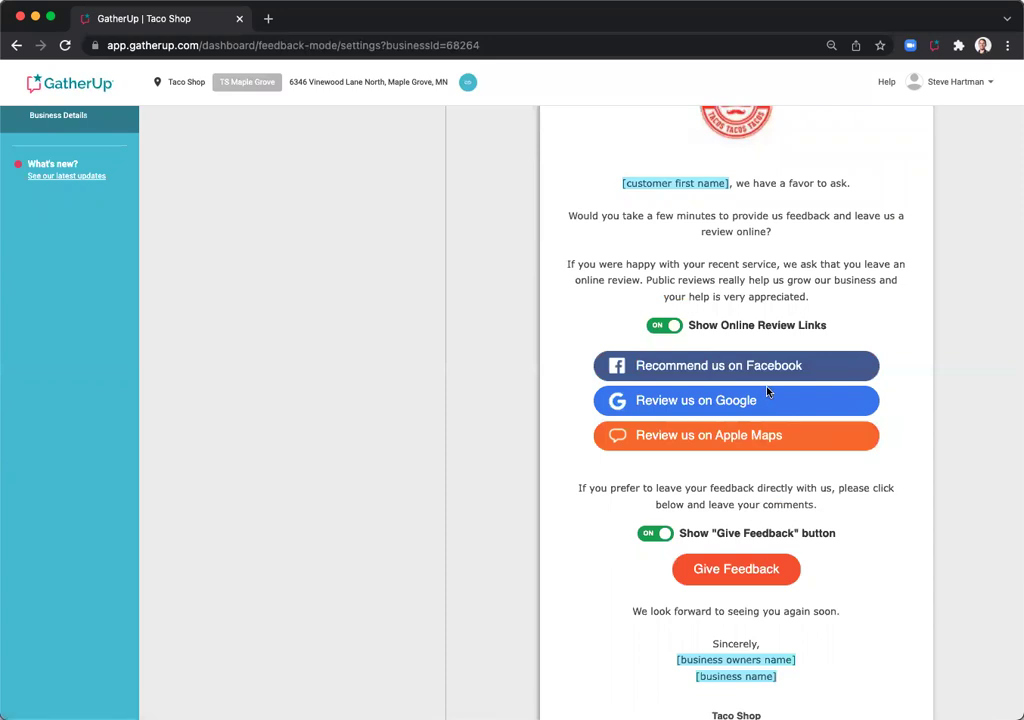
scroll(784, 280, up, 5)
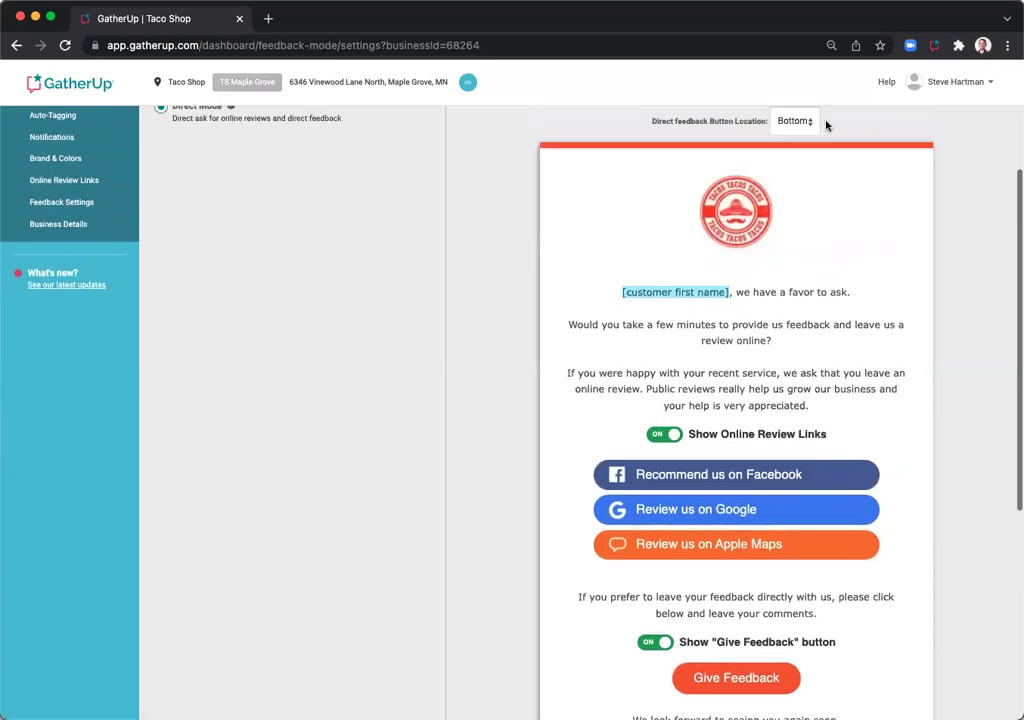
scroll(932, 171, up, 2)
scroll(773, 590, down, 3)
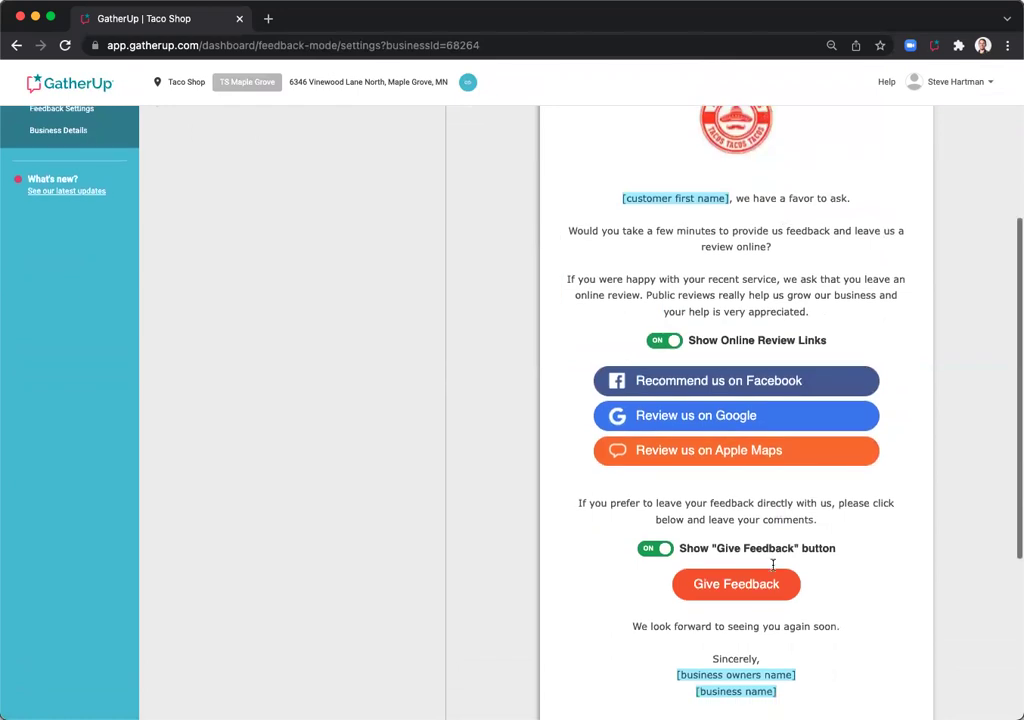
scroll(773, 594, up, 4)
scroll(915, 216, up, 2)
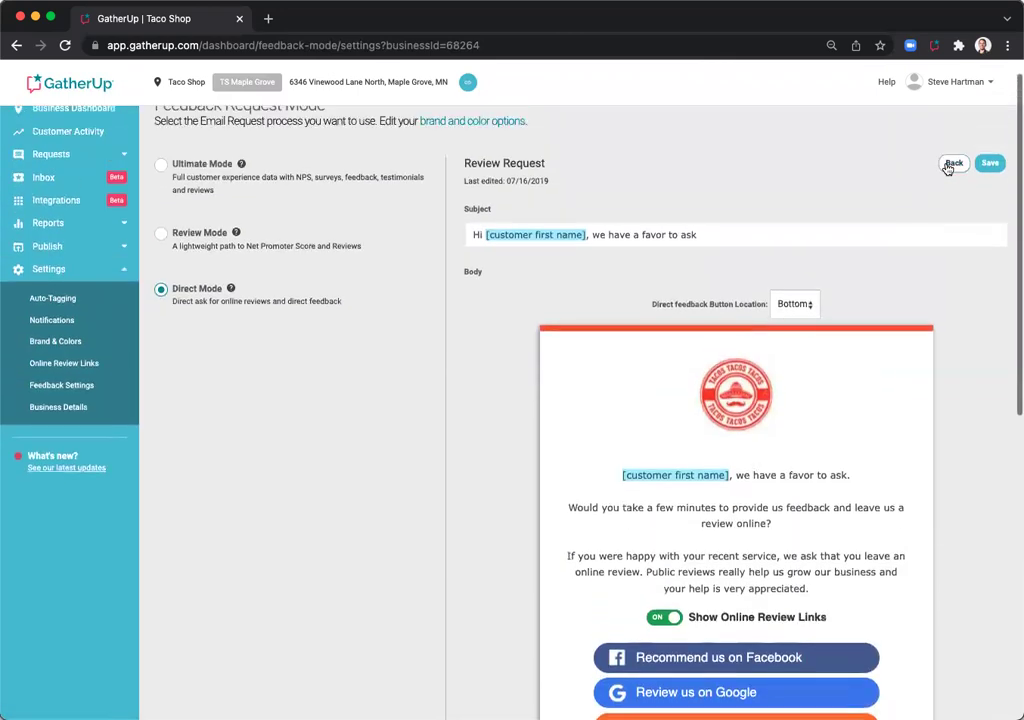
Close the Review Request editor, preview the Private Feedback Landing Page, and return to the steps.
click(889, 163)
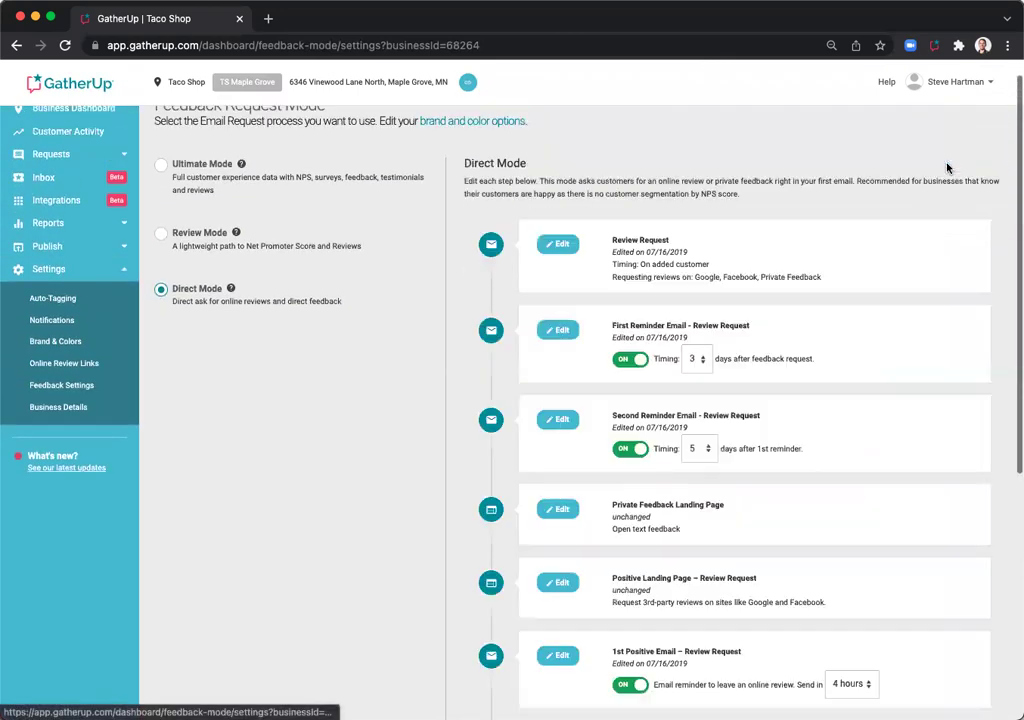
click(560, 510)
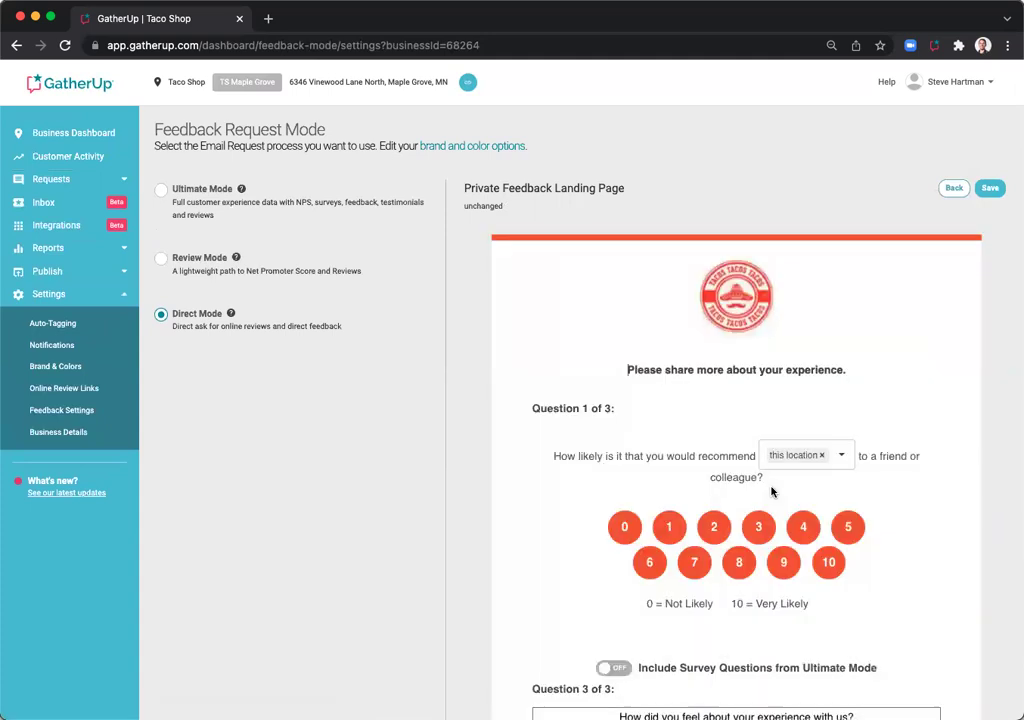
scroll(771, 491, down, 5)
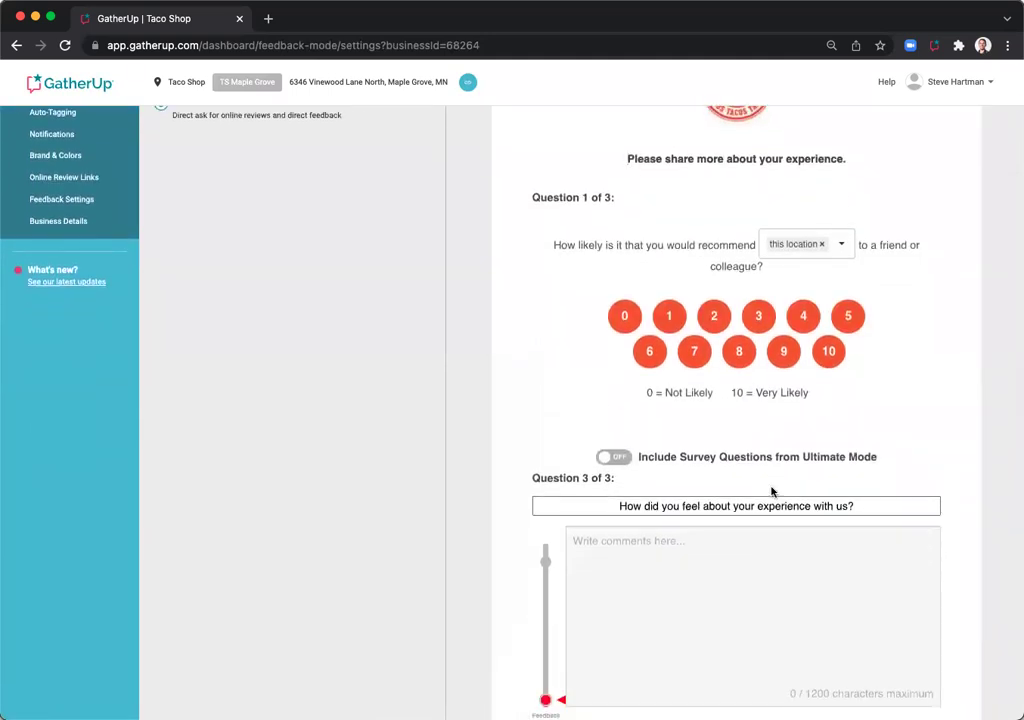
scroll(771, 491, up, 1)
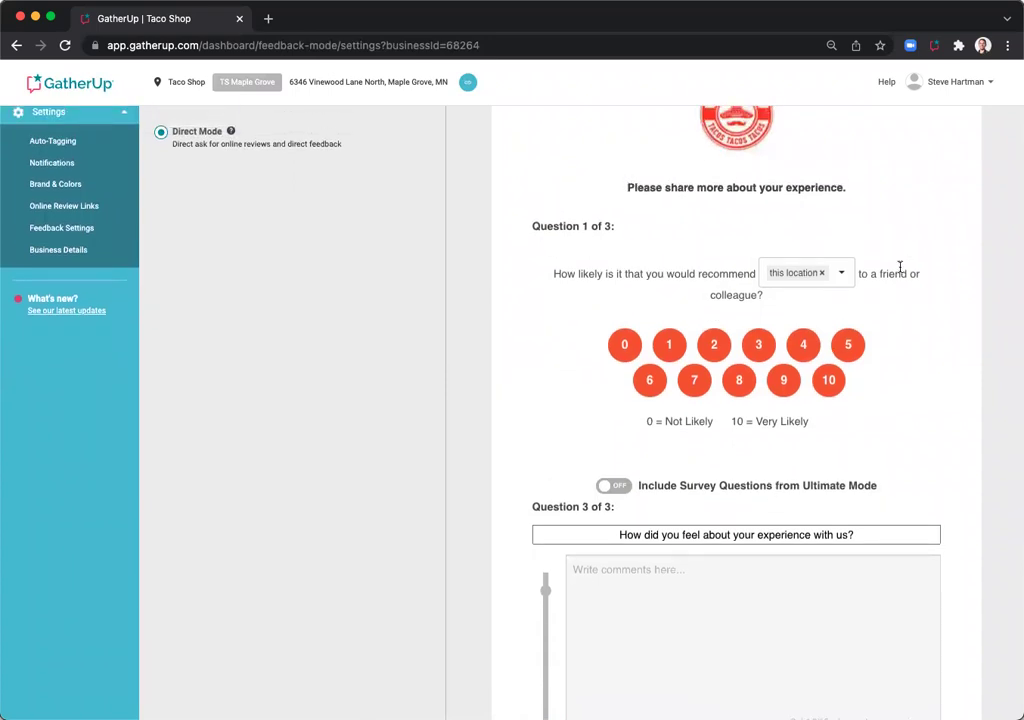
scroll(899, 267, up, 5)
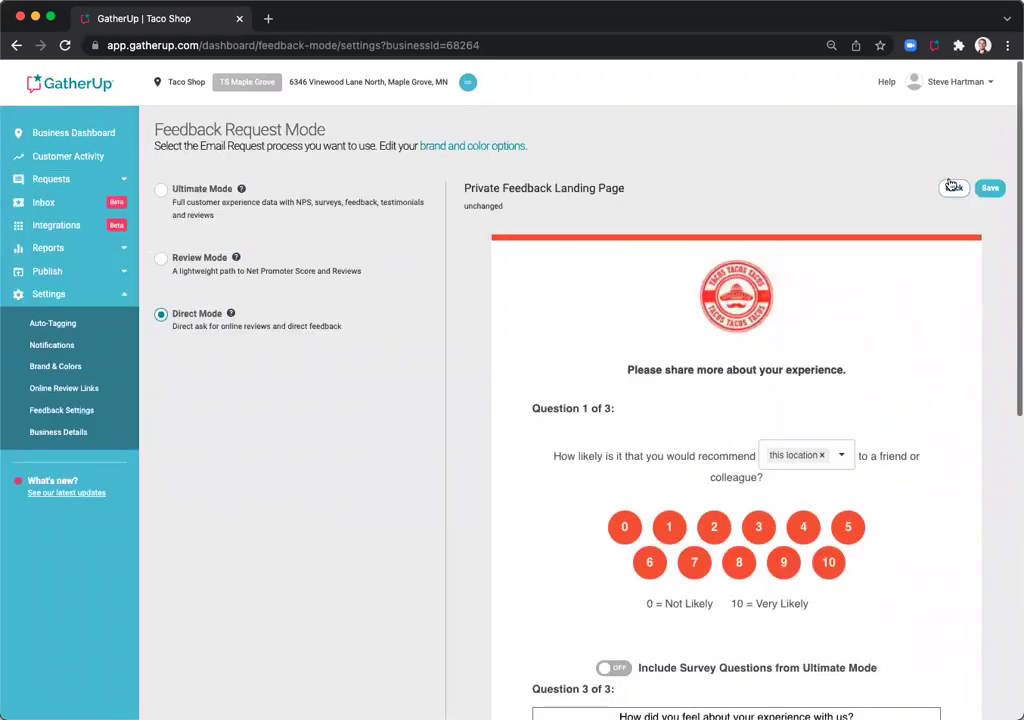
click(955, 252)
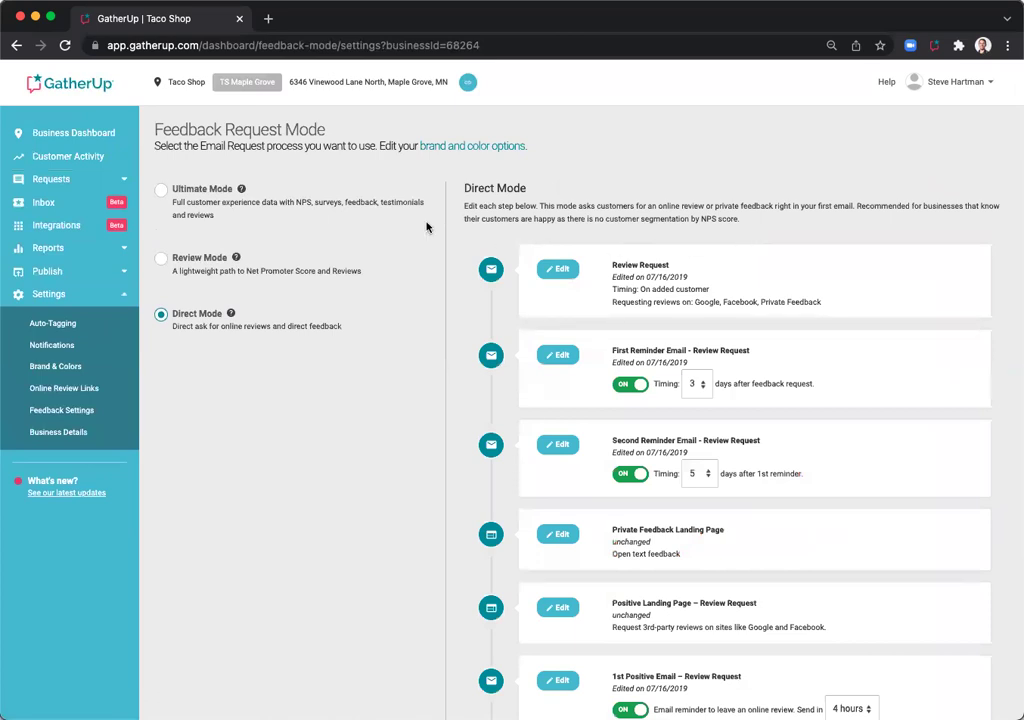
scroll(715, 380, down, 1)
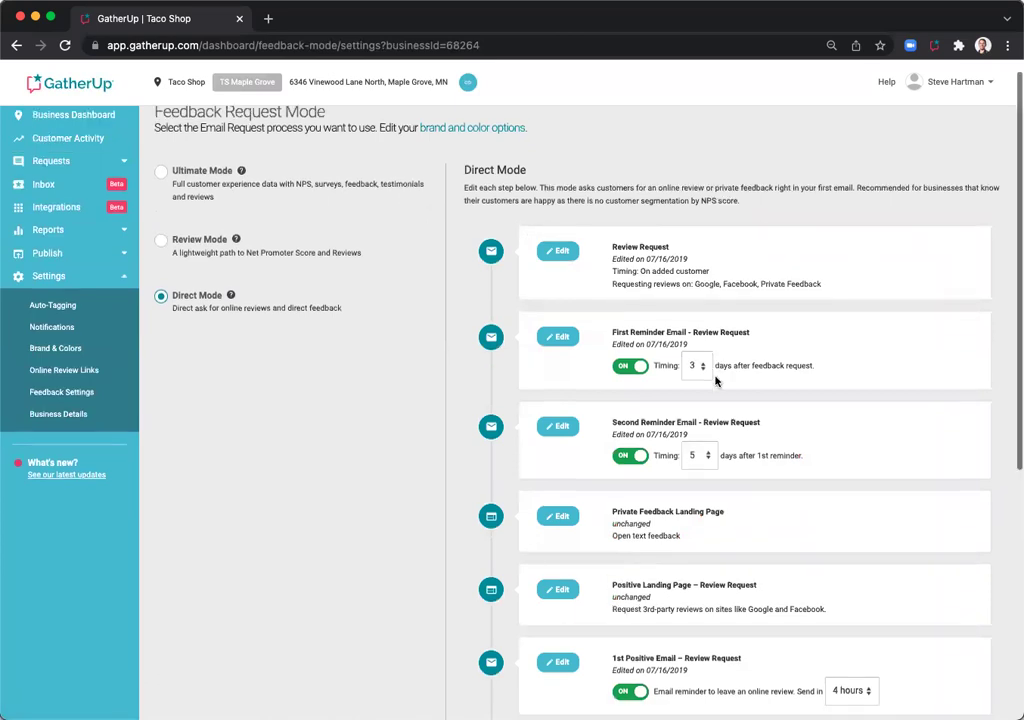
scroll(715, 380, down, 1)
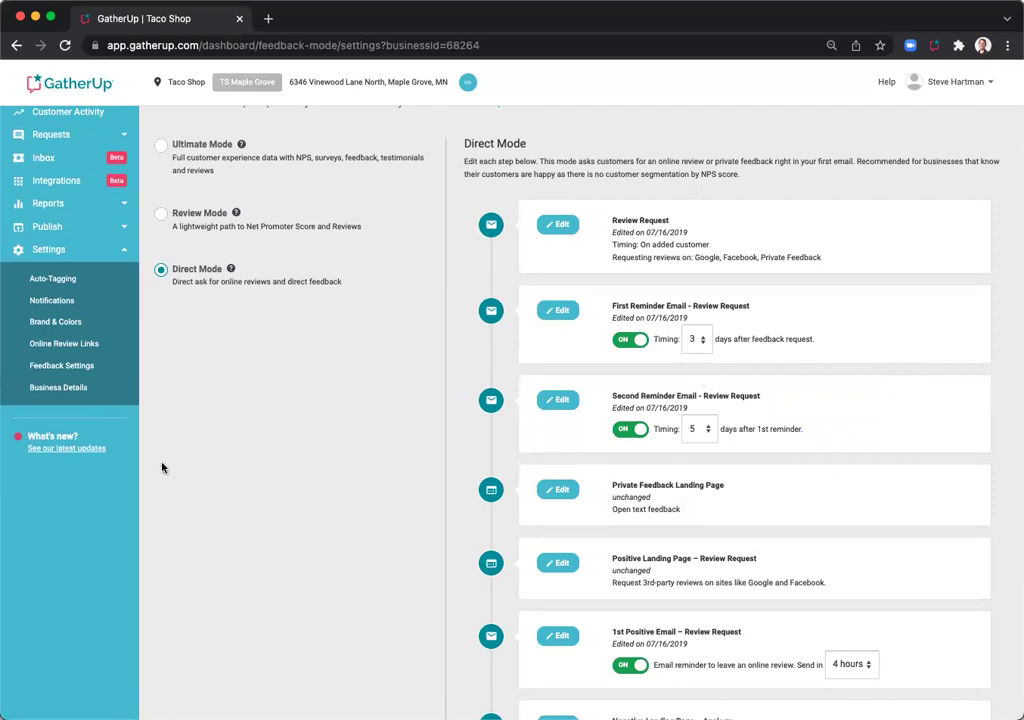
scroll(163, 467, down, 3)
scroll(581, 500, down, 3)
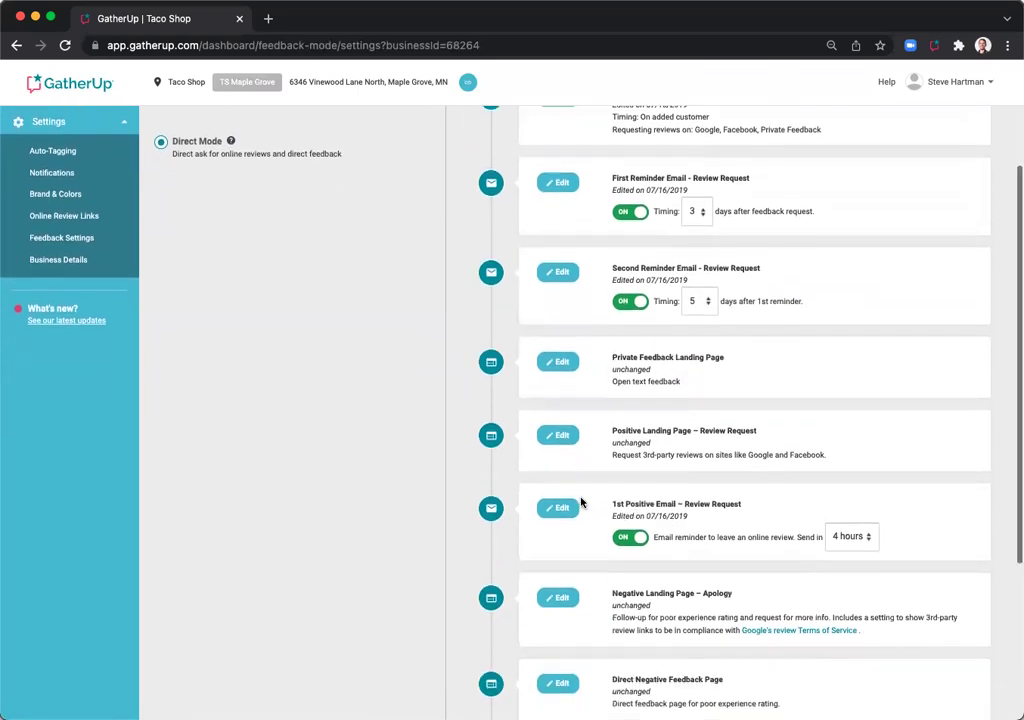
scroll(679, 574, down, 5)
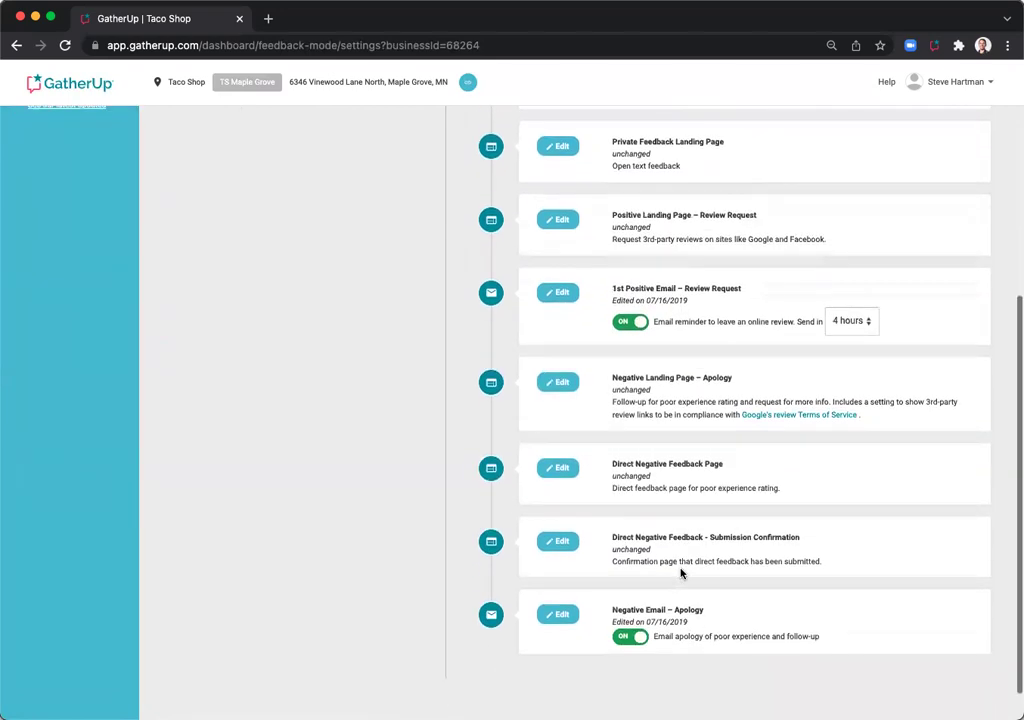
scroll(681, 573, up, 5)
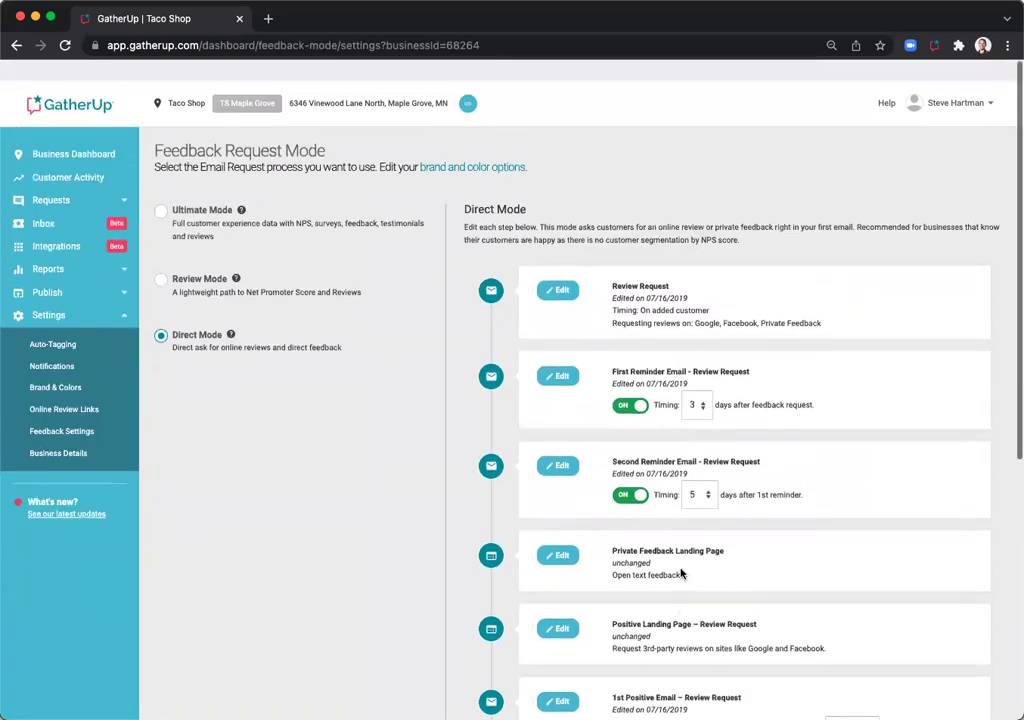